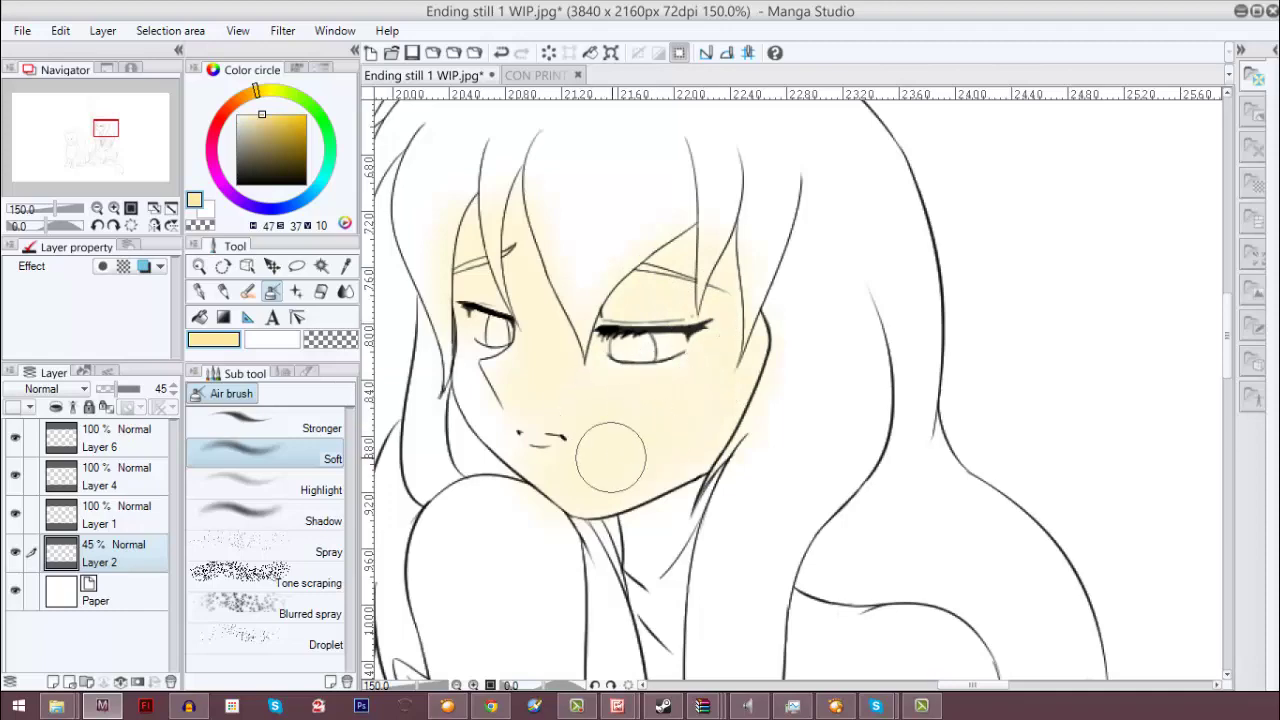
Step: Airbrush the pale skin tone over the character's neck, chest and both bare shoulders on Layer 2
{"action": "scroll", "coordinate": [729, 505], "scroll_direction": "down", "scroll_amount": 1}
{"action": "scroll", "coordinate": [728, 507], "scroll_direction": "down", "scroll_amount": 1}
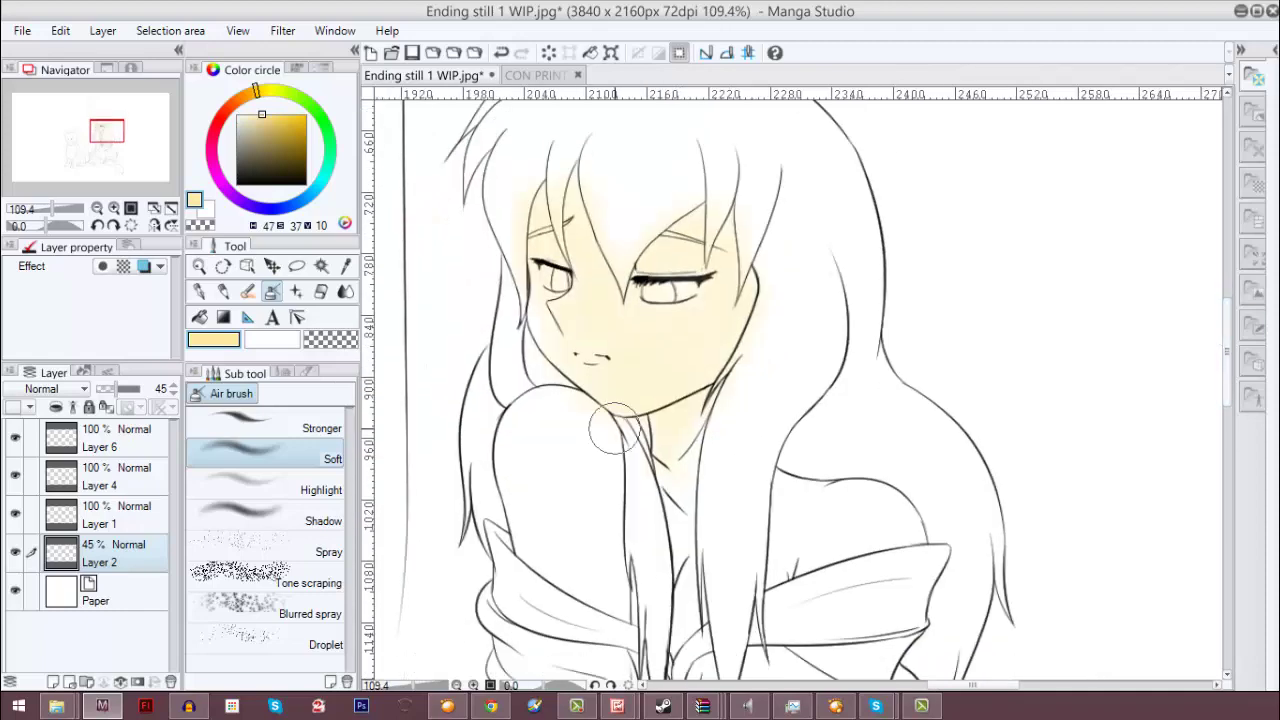
{"action": "mouse_move", "coordinate": [616, 577]}
{"action": "left_mouse_down"}
{"action": "mouse_move", "coordinate": [578, 419]}
{"action": "mouse_move", "coordinate": [521, 487]}
{"action": "left_mouse_up"}
{"action": "mouse_move", "coordinate": [779, 493]}
{"action": "left_mouse_down"}
{"action": "mouse_move", "coordinate": [830, 561]}
{"action": "mouse_move", "coordinate": [900, 520]}
{"action": "left_mouse_up"}
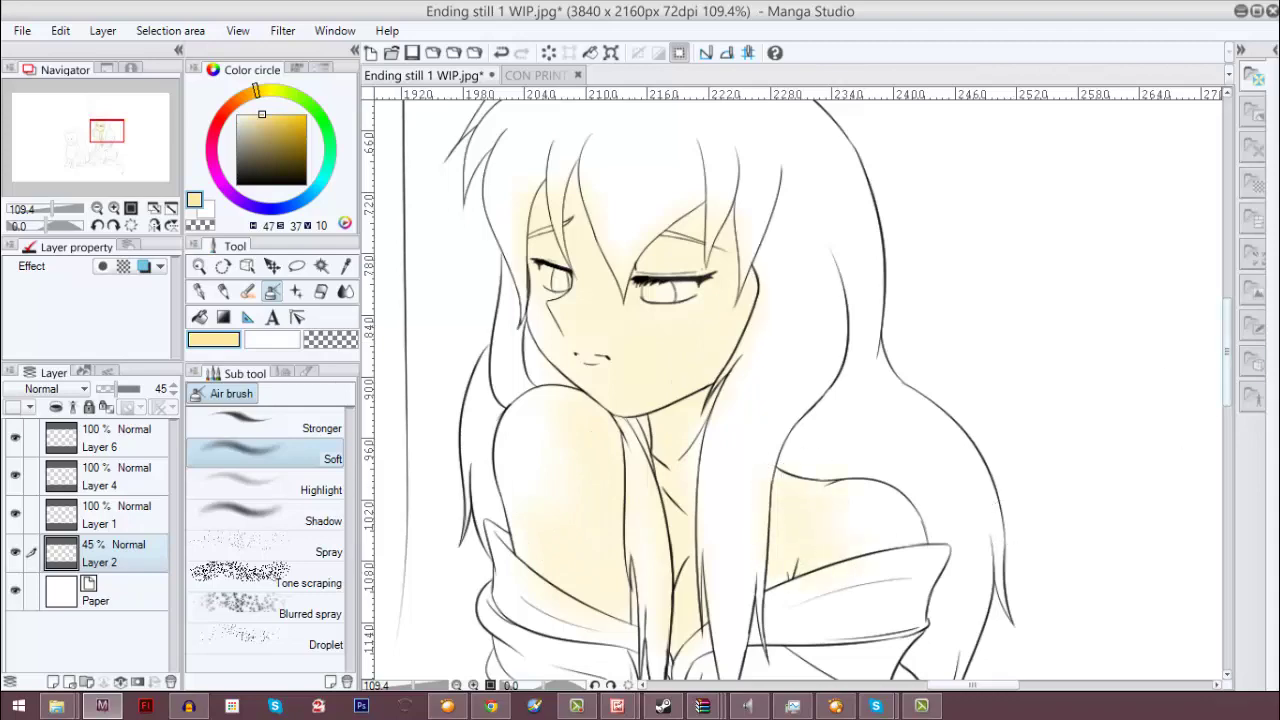
{"action": "left_click_drag", "start_coordinate": [1227, 350], "coordinate": [1227, 371]}
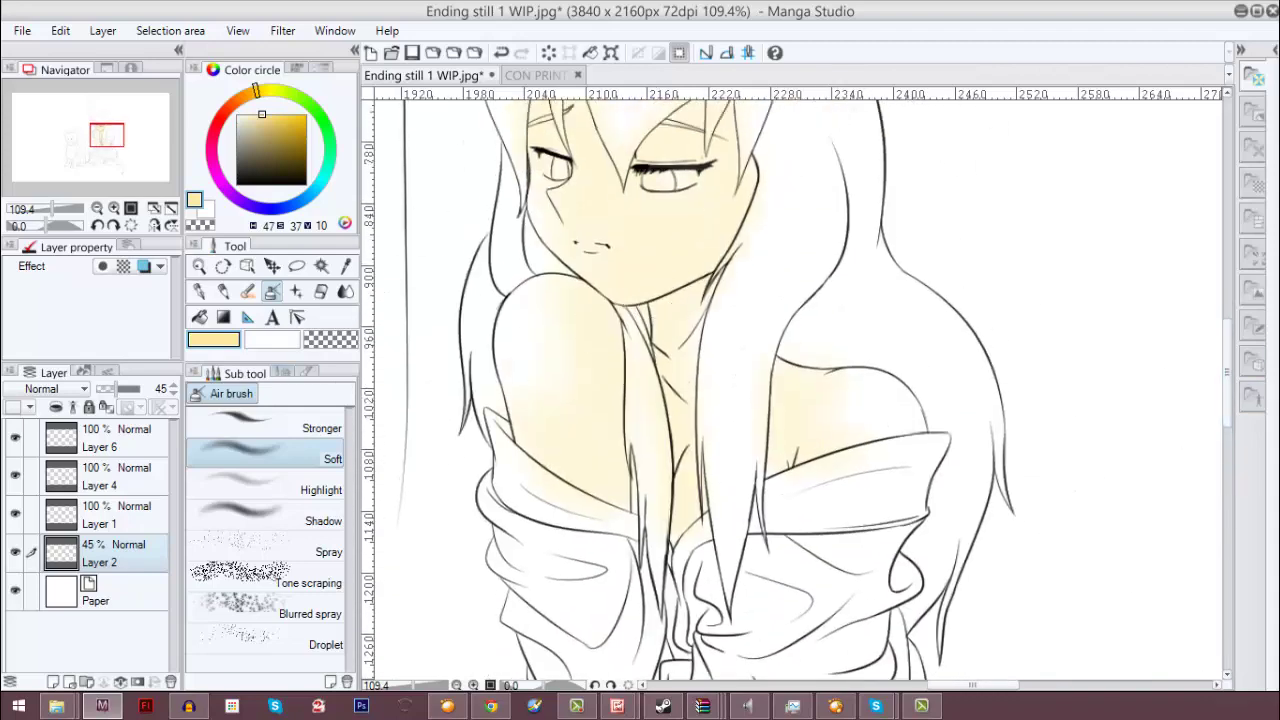
Step: Touch up the skin tone along the edge of the face with the Stronger airbrush at brush size 4.8
{"action": "left_click", "coordinate": [283, 372]}
{"action": "scroll", "coordinate": [962, 355], "scroll_direction": "up", "scroll_amount": 3}
{"action": "left_click_drag", "start_coordinate": [1227, 353], "coordinate": [1227, 322]}
{"action": "left_click_drag", "start_coordinate": [995, 685], "coordinate": [986, 685]}
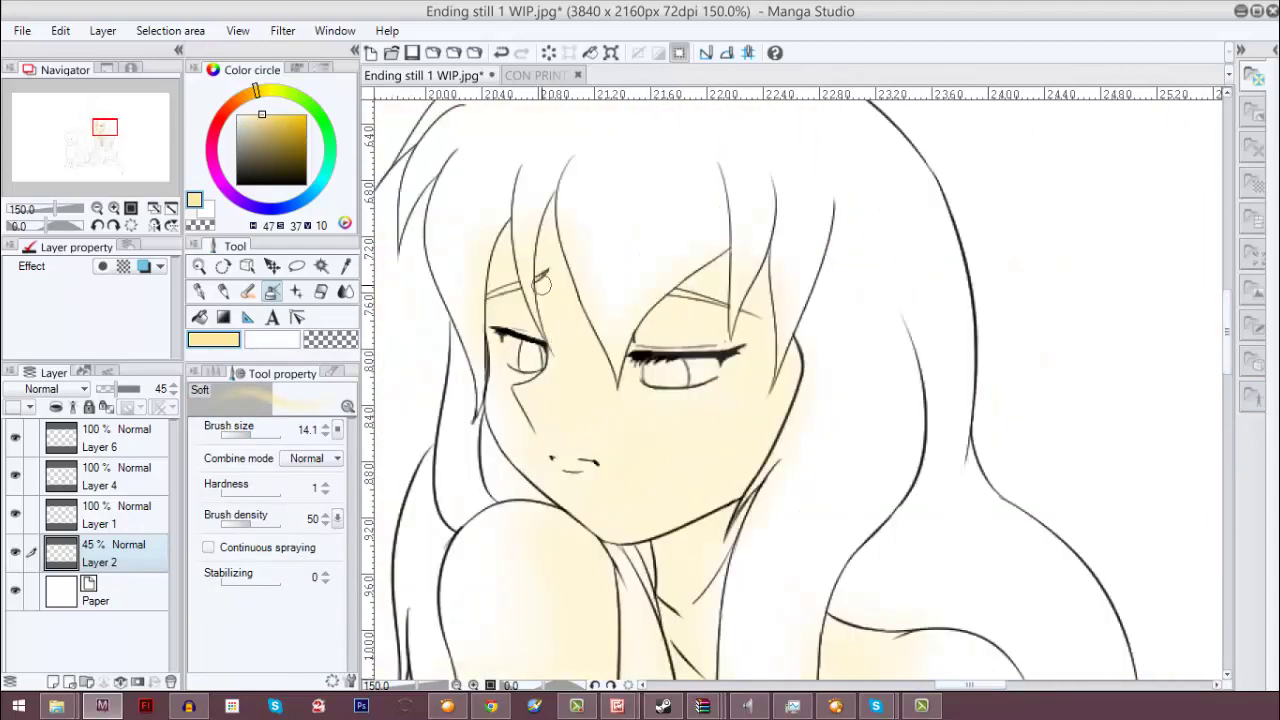
{"action": "left_click", "coordinate": [214, 372]}
{"action": "left_click", "coordinate": [265, 422]}
{"action": "left_click", "coordinate": [284, 372]}
{"action": "left_click", "coordinate": [242, 434]}
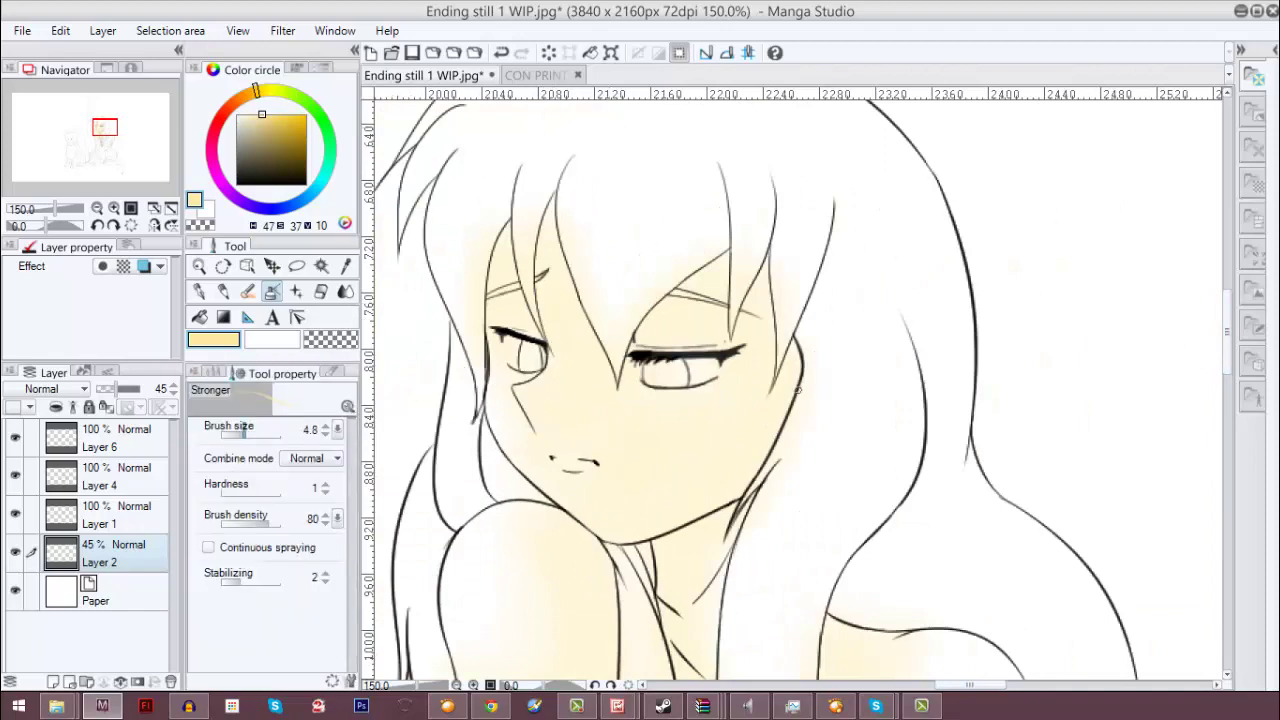
Step: Shade the face, neck and shoulders with the Soft airbrush in a darker tan (H 47, S 46, V 92)
{"action": "left_click", "coordinate": [214, 372]}
{"action": "left_click", "coordinate": [265, 453]}
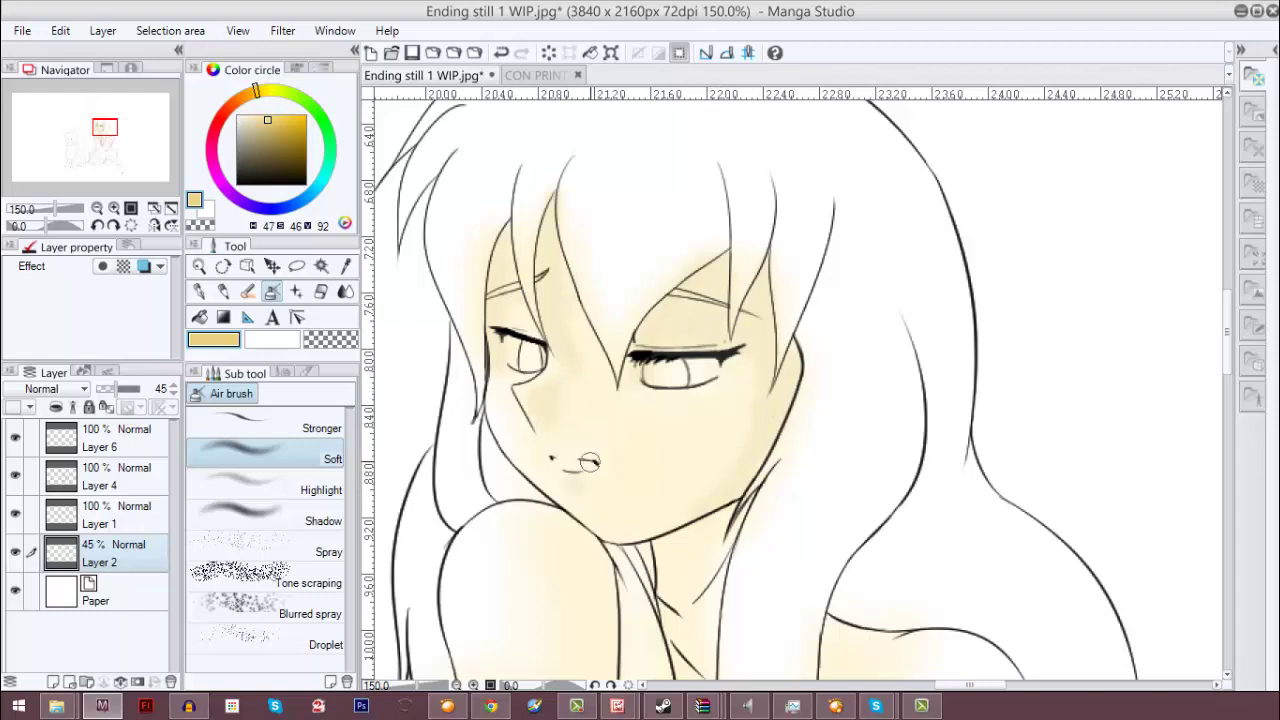
{"action": "scroll", "coordinate": [677, 573], "scroll_direction": "down", "scroll_amount": 3}
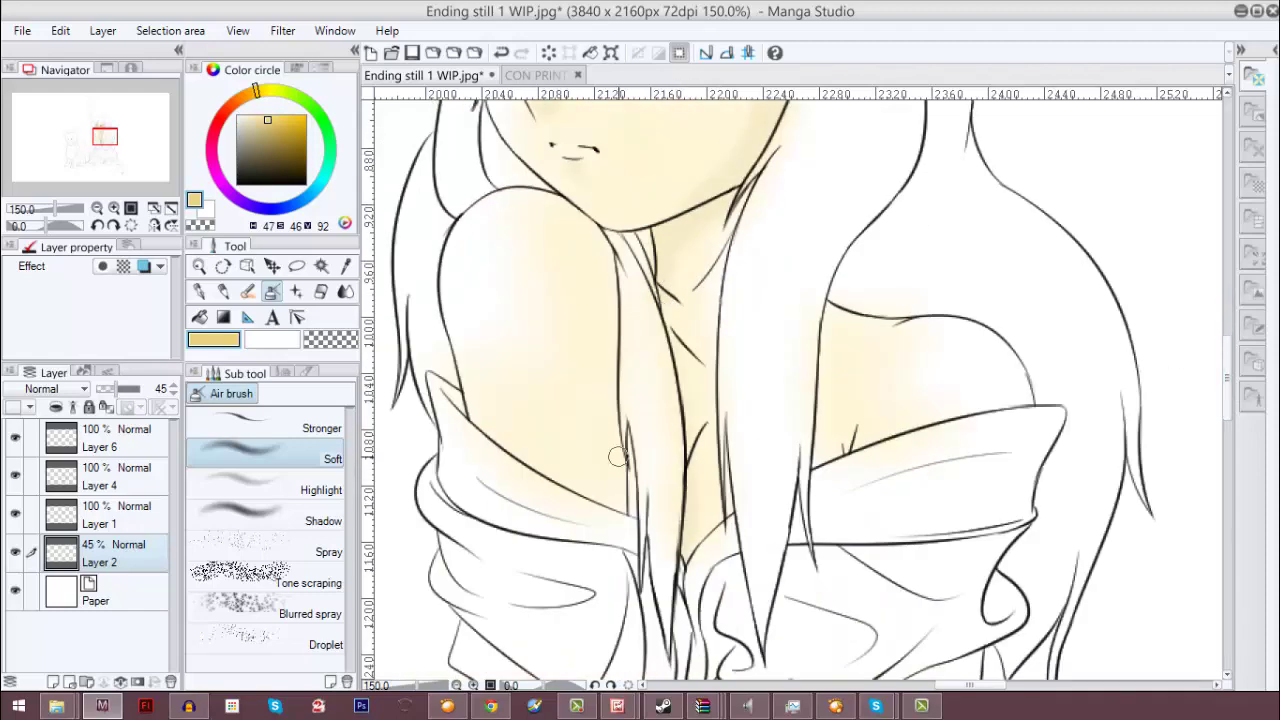
{"action": "scroll", "coordinate": [914, 408], "scroll_direction": "down", "scroll_amount": 4}
{"action": "scroll", "coordinate": [917, 406], "scroll_direction": "up", "scroll_amount": 4}
{"action": "scroll", "coordinate": [625, 402], "scroll_direction": "up", "scroll_amount": 1}
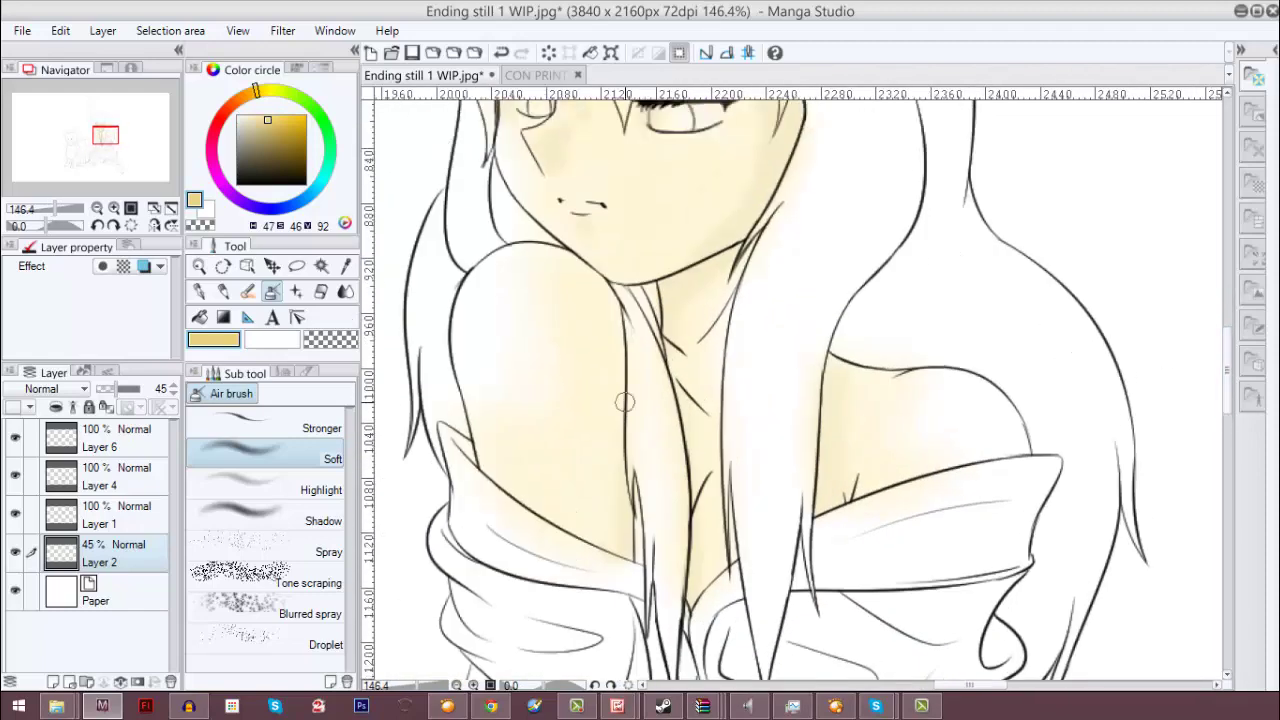
Step: Erase the skin colour spilling onto the long hair strands beside the neck with the Harder eraser at size 10
{"action": "key", "text": "e"}
{"action": "left_click", "coordinate": [284, 372]}
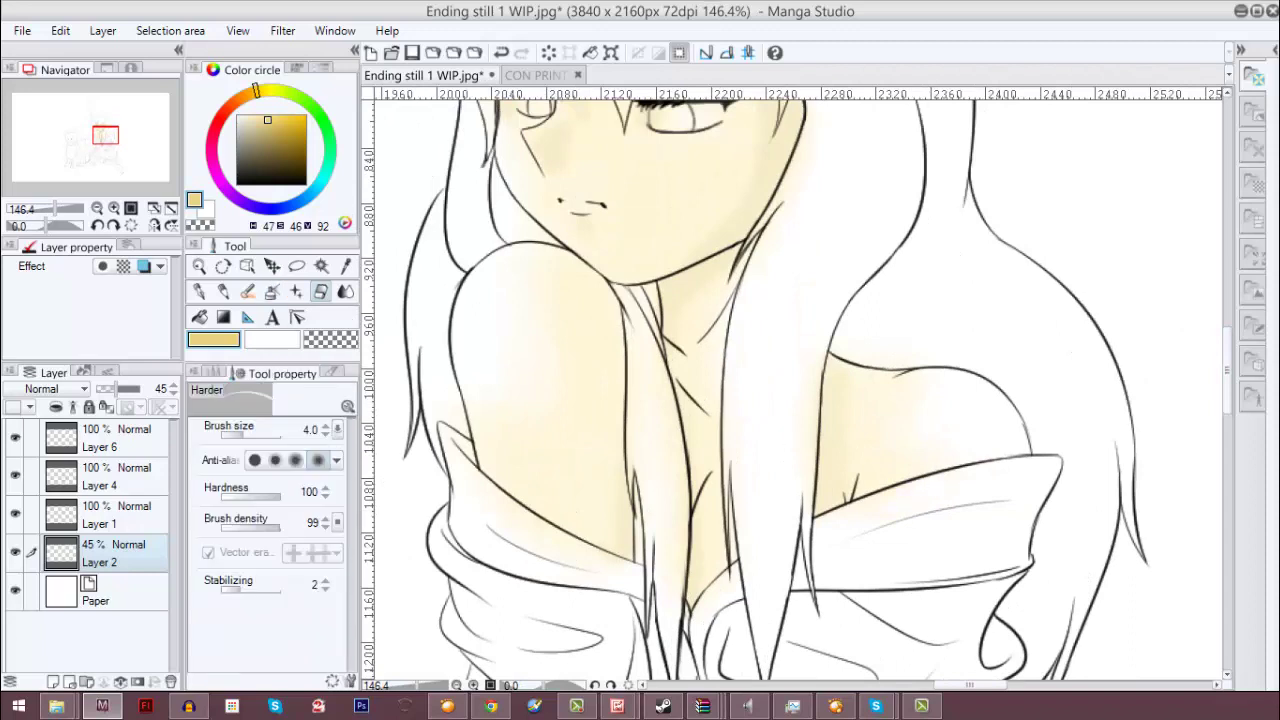
{"action": "left_click_drag", "start_coordinate": [803, 394], "coordinate": [805, 487]}
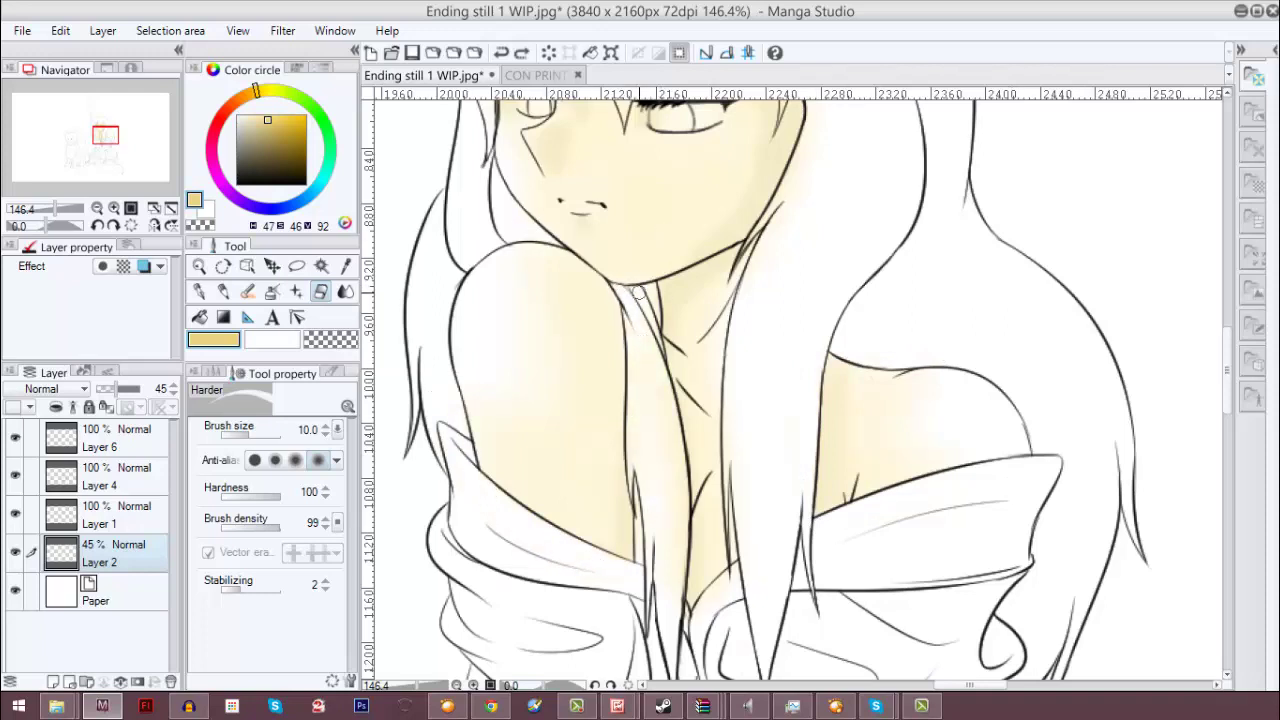
{"action": "left_click_drag", "start_coordinate": [632, 422], "coordinate": [630, 498]}
{"action": "mouse_move", "coordinate": [681, 558]}
{"action": "left_mouse_down"}
{"action": "mouse_move", "coordinate": [676, 435]}
{"action": "mouse_move", "coordinate": [650, 392]}
{"action": "left_mouse_up"}
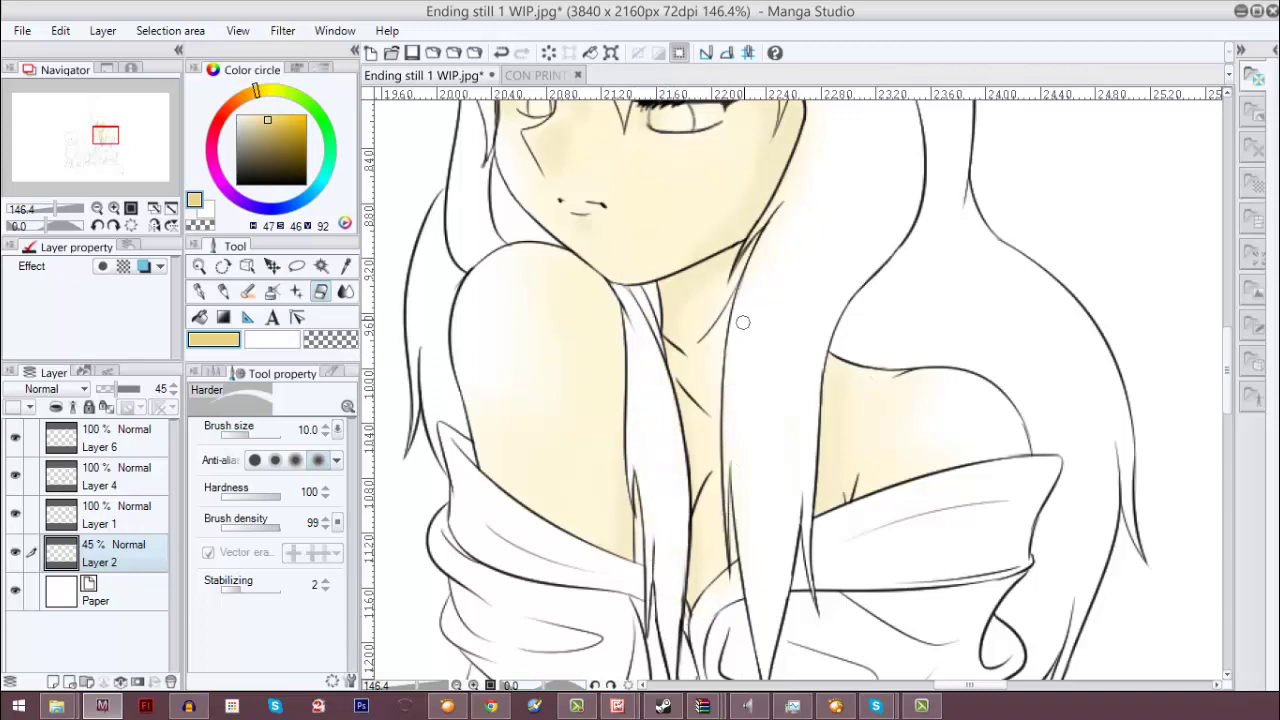
Step: Erase the skin colour from the bangs with the Harder eraser at size 4 and hardness 66
{"action": "scroll", "coordinate": [800, 386], "scroll_direction": "up", "scroll_amount": 3}
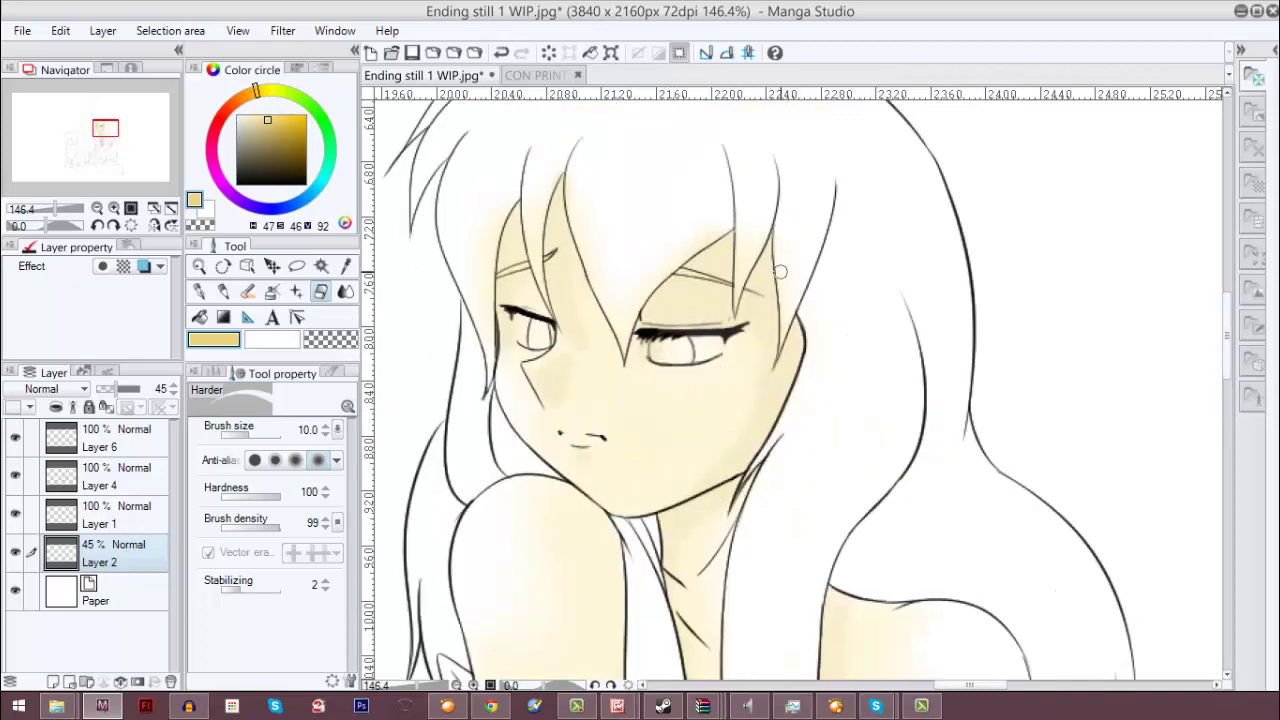
{"action": "mouse_move", "coordinate": [780, 271]}
{"action": "left_mouse_down"}
{"action": "mouse_move", "coordinate": [782, 321]}
{"action": "mouse_move", "coordinate": [768, 103]}
{"action": "mouse_move", "coordinate": [797, 390]}
{"action": "left_mouse_up"}
{"action": "key", "text": "ctrl+z"}
{"action": "key", "text": "bracketleft"}
{"action": "key", "text": "bracketleft"}
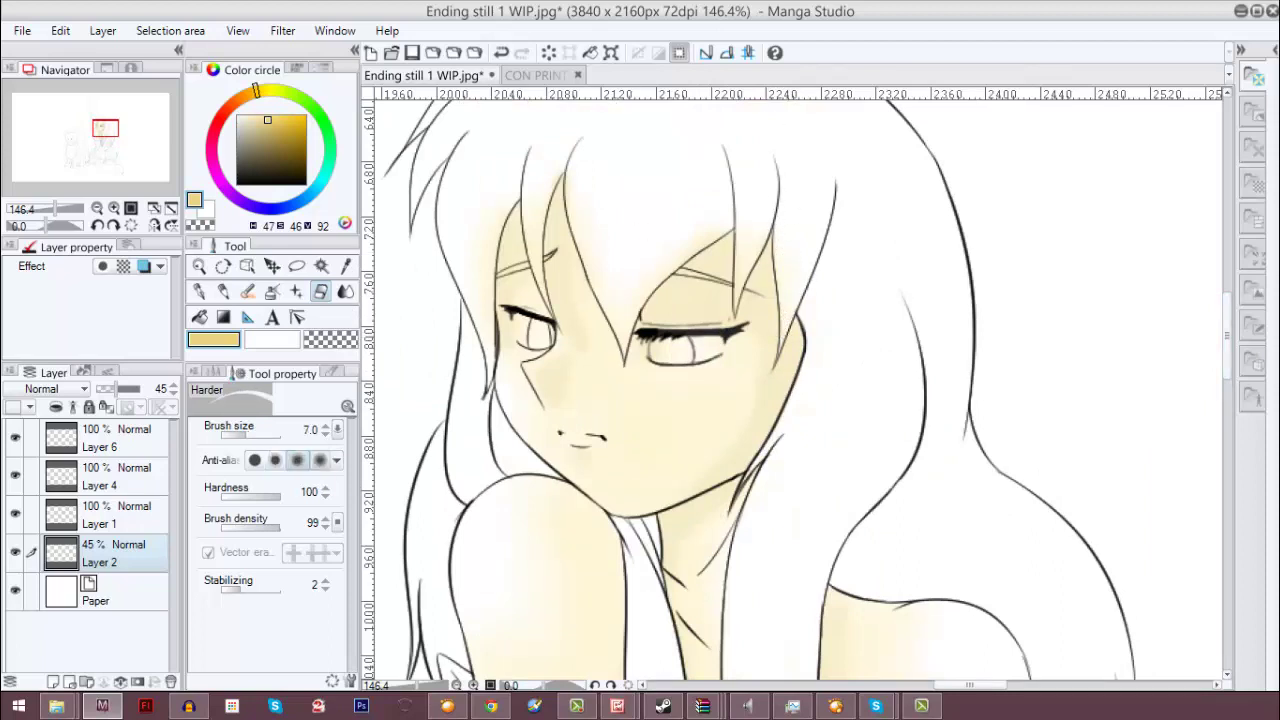
{"action": "left_click", "coordinate": [261, 496]}
{"action": "key", "text": "ctrl+z"}
{"action": "key", "text": "bracketleft"}
{"action": "key", "text": "bracketleft"}
{"action": "key", "text": "bracketleft"}
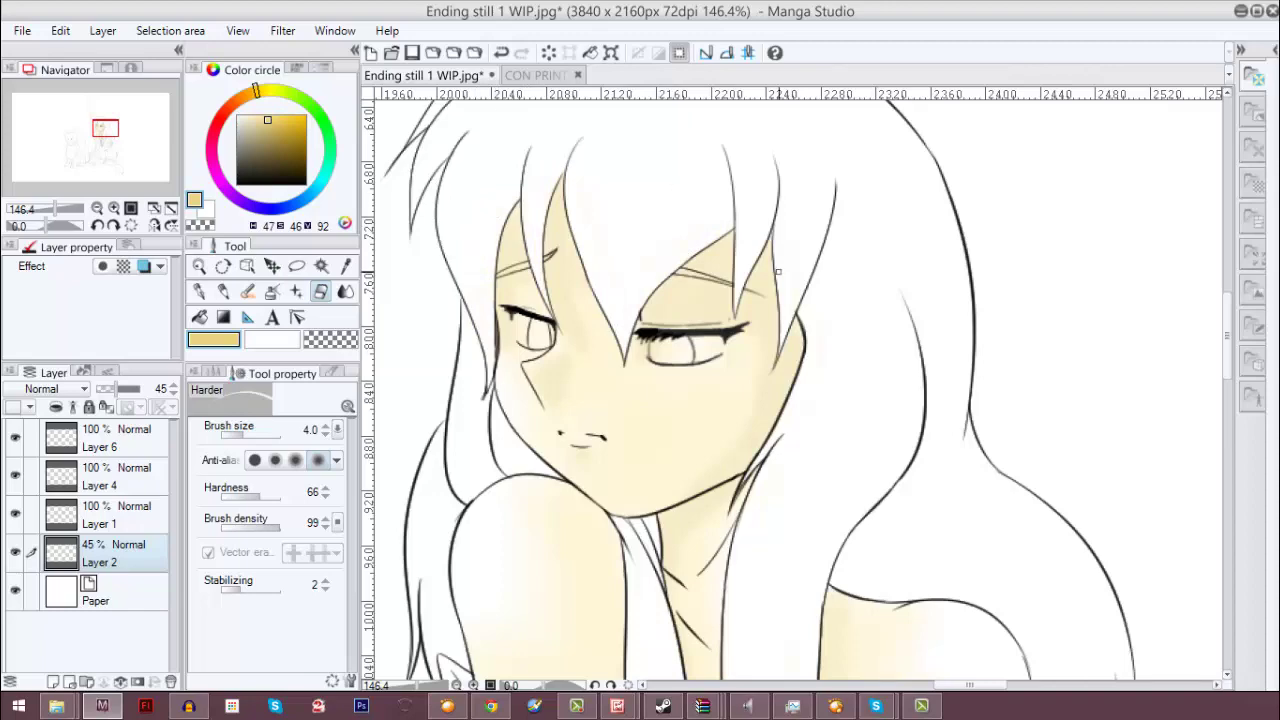
Step: Erase the skin colour inside both eyes on Layer 2, leaving them white
{"action": "scroll", "coordinate": [778, 271], "scroll_direction": "up", "scroll_amount": 3}
{"action": "scroll", "coordinate": [671, 198], "scroll_direction": "left", "scroll_amount": 4}
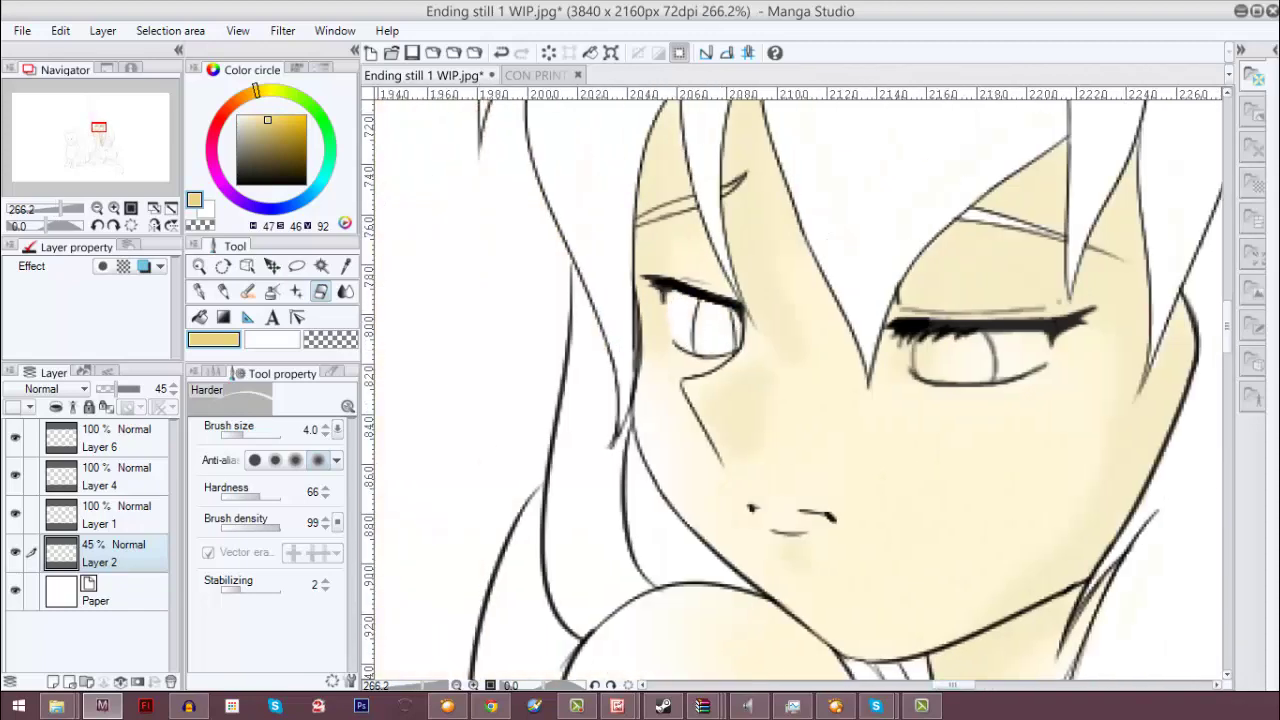
{"action": "scroll", "coordinate": [640, 338], "scroll_direction": "right", "scroll_amount": 4}
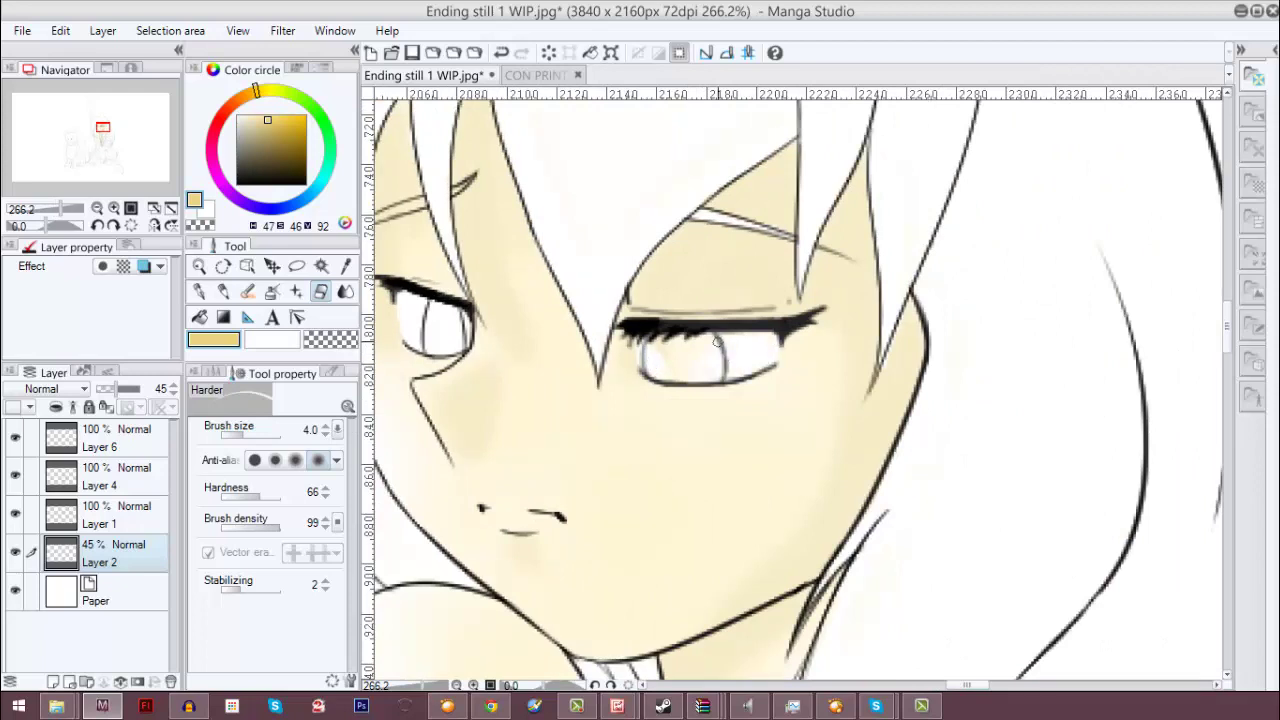
{"action": "left_click_drag", "start_coordinate": [704, 338], "coordinate": [659, 340]}
{"action": "left_click", "coordinate": [112, 477]}
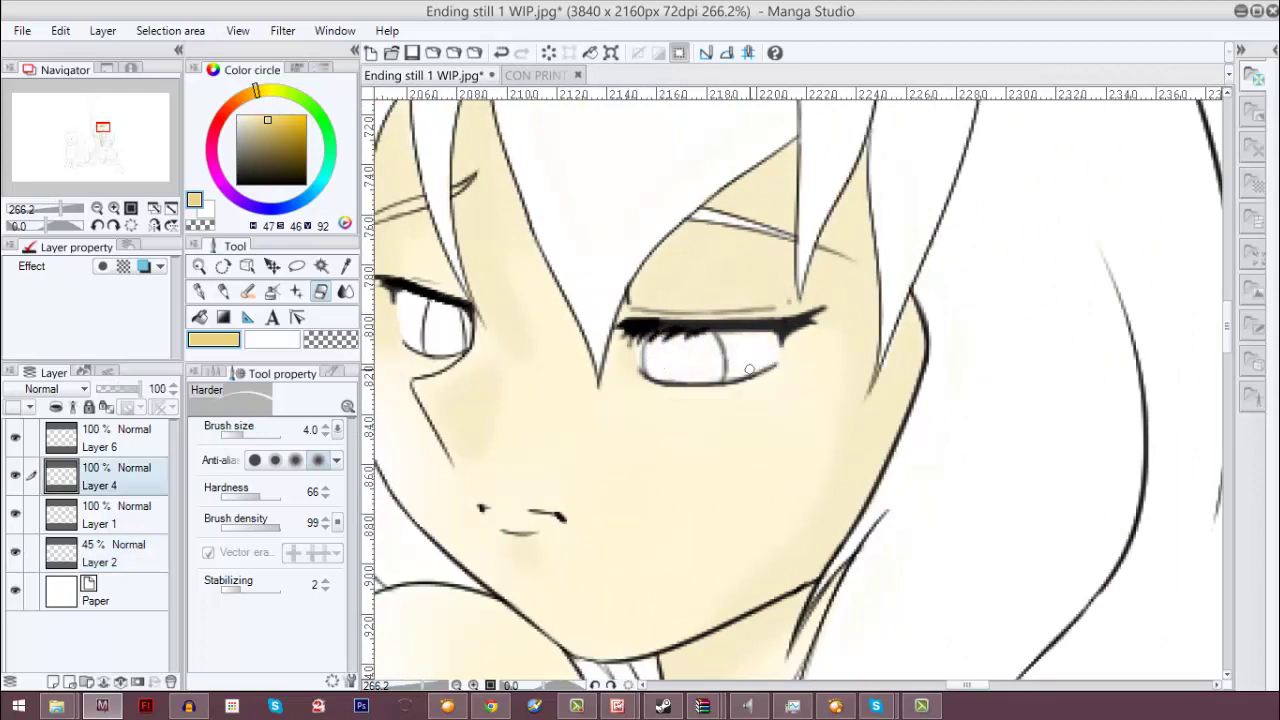
{"action": "key", "text": "b"}
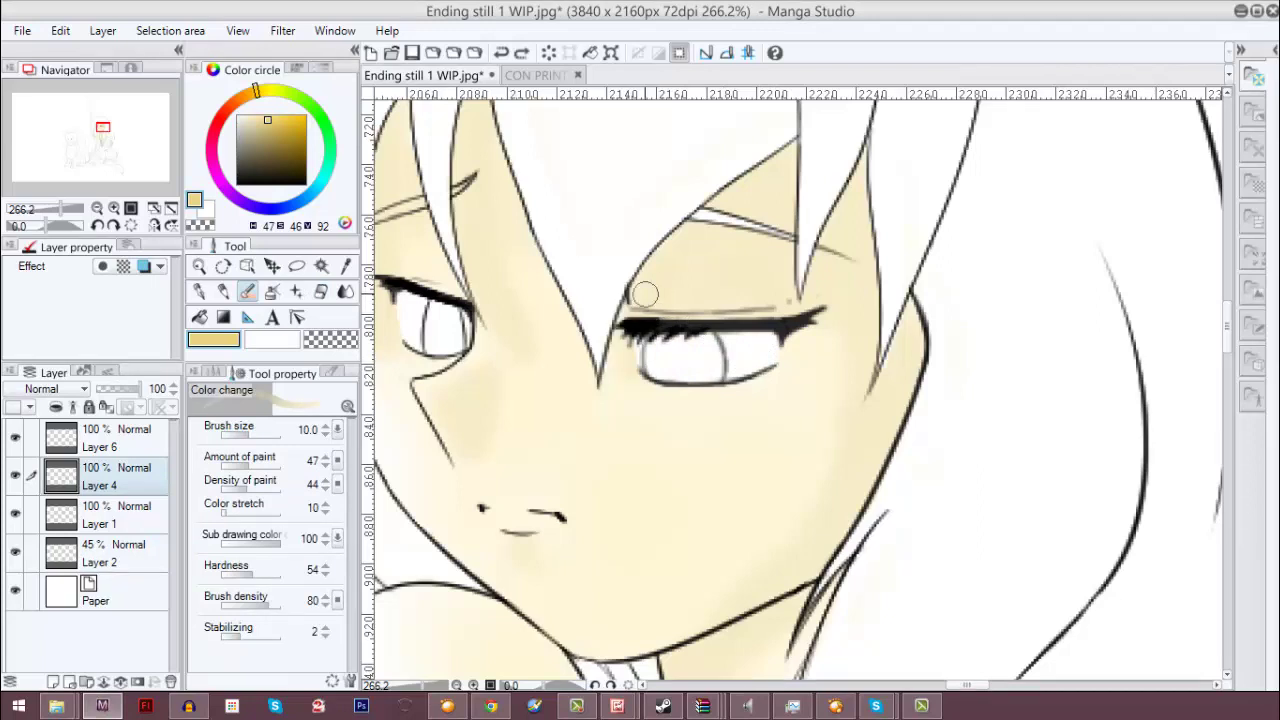
{"action": "left_click", "coordinate": [614, 373], "text": "ctrl+shift"}
{"action": "key", "text": "e"}
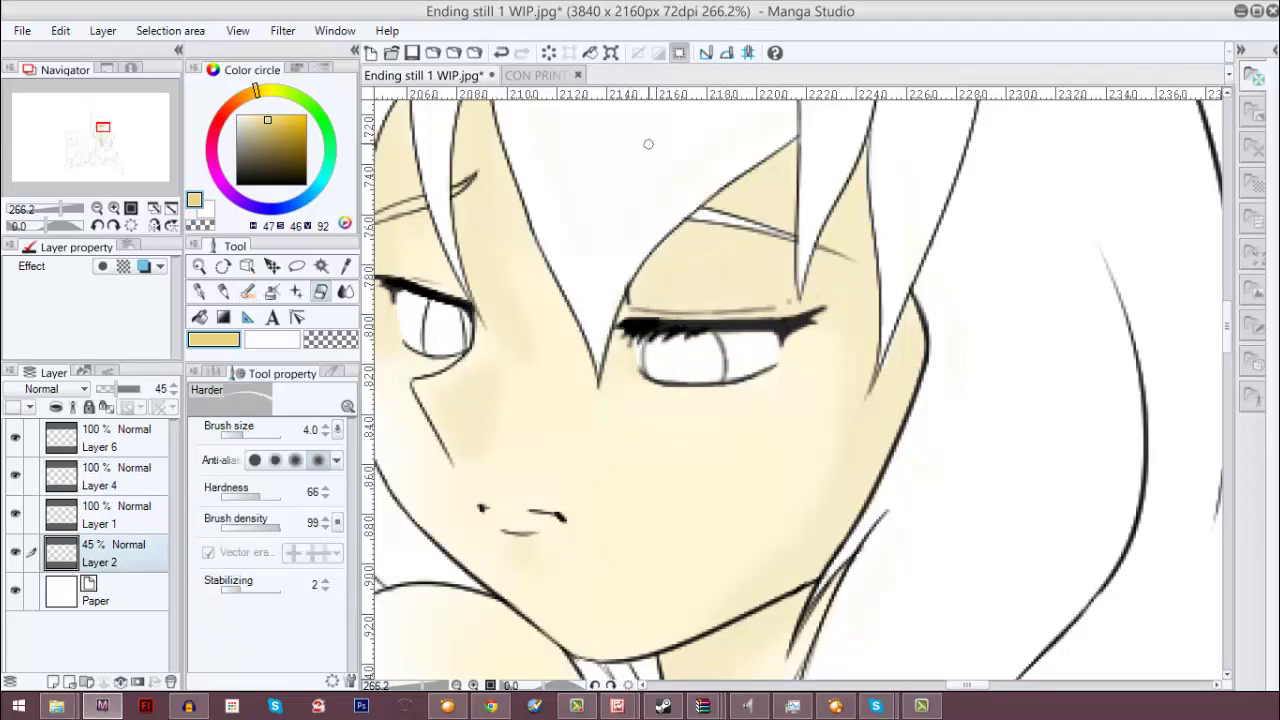
{"action": "key", "text": "p"}
{"action": "key", "text": "b"}
{"action": "key", "text": "e"}
Step: Erase the stray skin colour on the hair and clothing around the face, neck and chest with the eraser at size 10
{"action": "key", "text": "]"}
{"action": "key", "text": "]"}
{"action": "key", "text": "]"}
{"action": "key", "text": "]"}
{"action": "key", "text": "]"}
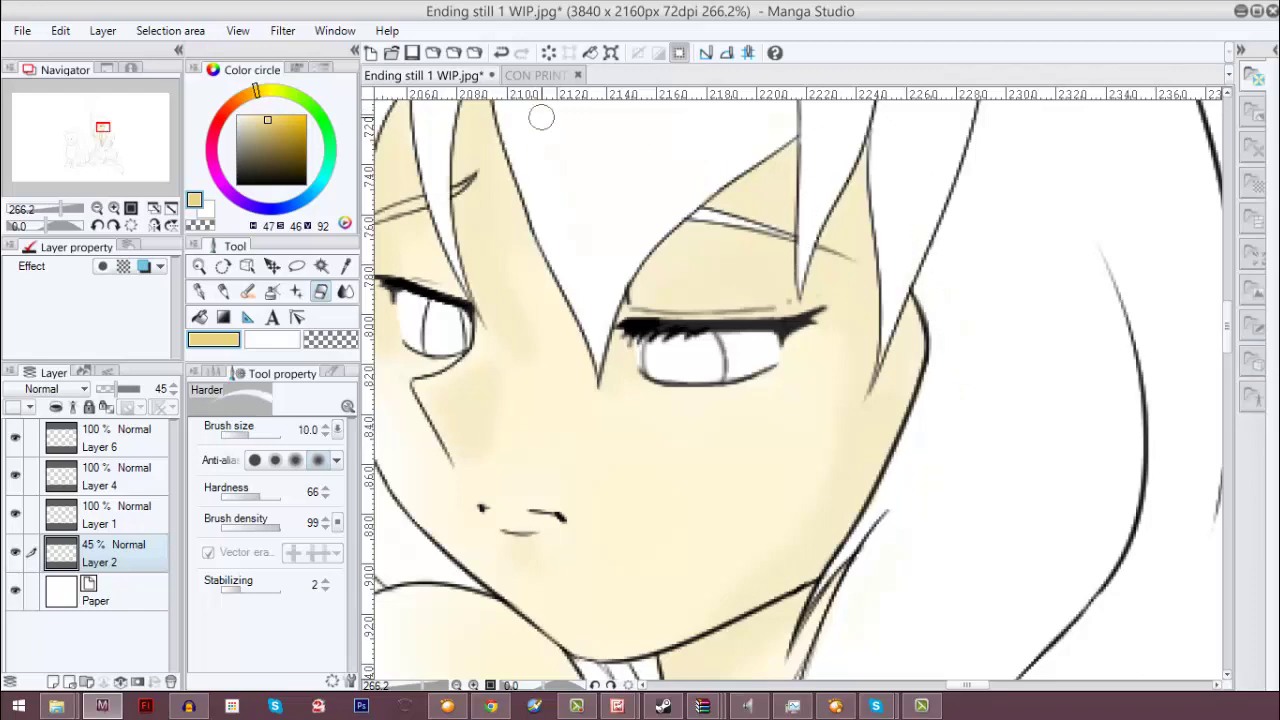
{"action": "mouse_move", "coordinate": [1227, 327]}
{"action": "left_mouse_down"}
{"action": "mouse_move", "coordinate": [1227, 313]}
{"action": "mouse_move", "coordinate": [1227, 343]}
{"action": "left_mouse_up"}
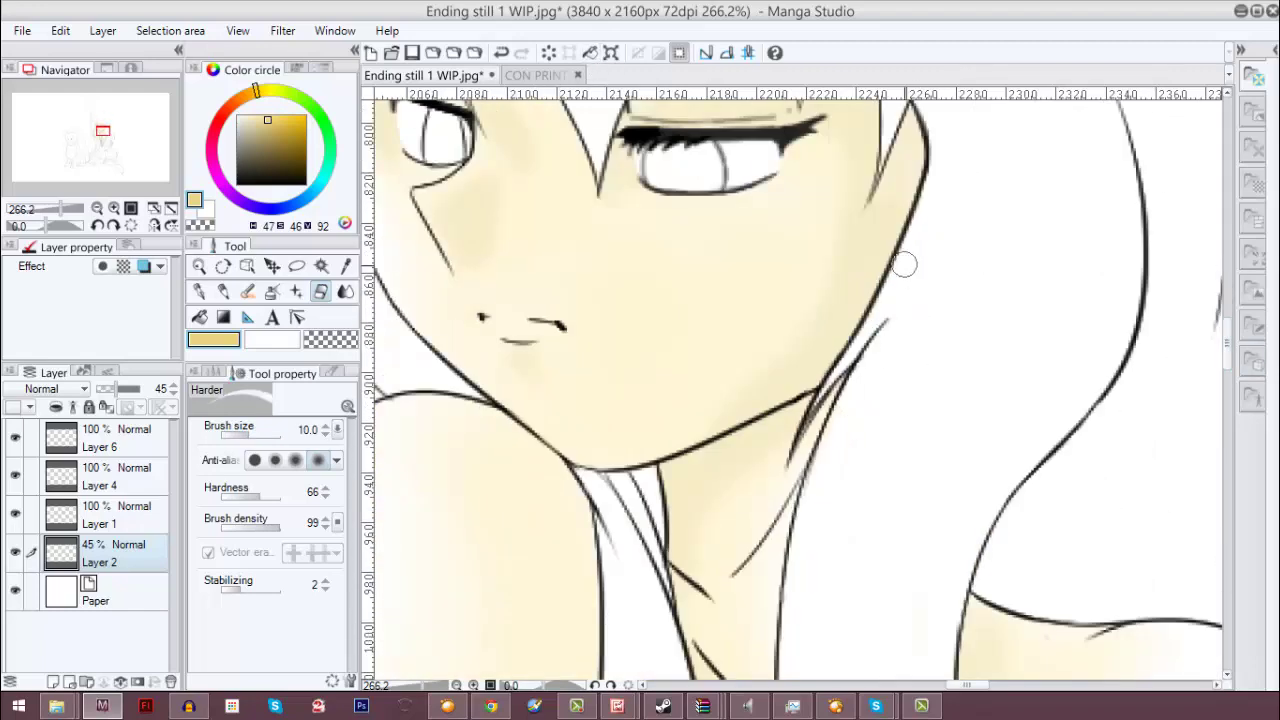
{"action": "scroll", "coordinate": [991, 634], "scroll_direction": "down", "scroll_amount": 9}
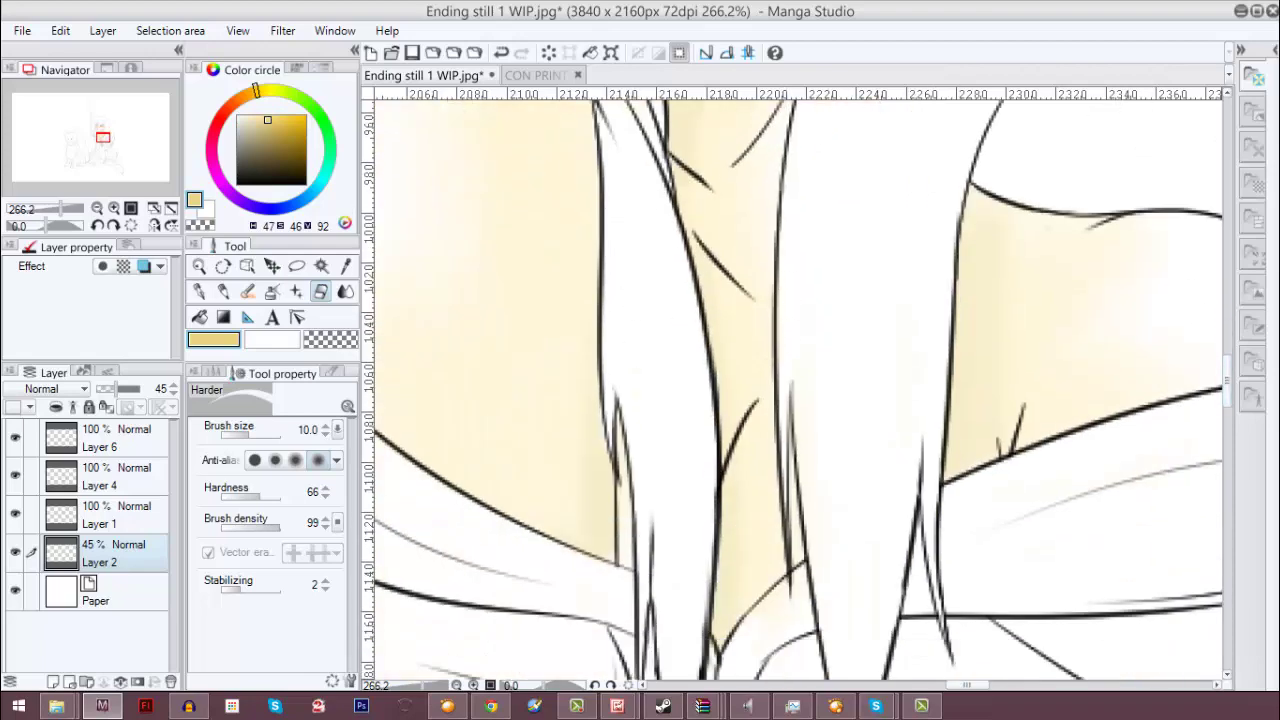
{"action": "scroll", "coordinate": [645, 300], "scroll_direction": "up", "scroll_amount": 5}
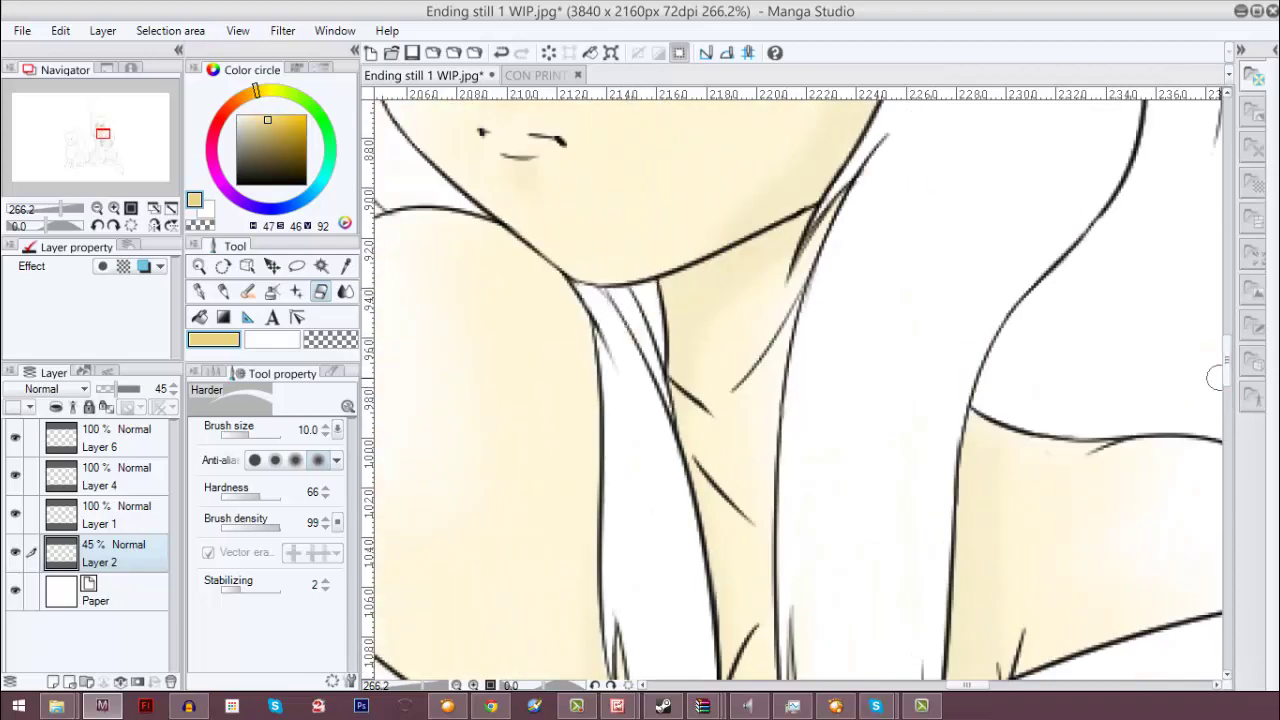
{"action": "scroll", "coordinate": [1000, 340], "scroll_direction": "down", "scroll_amount": 6}
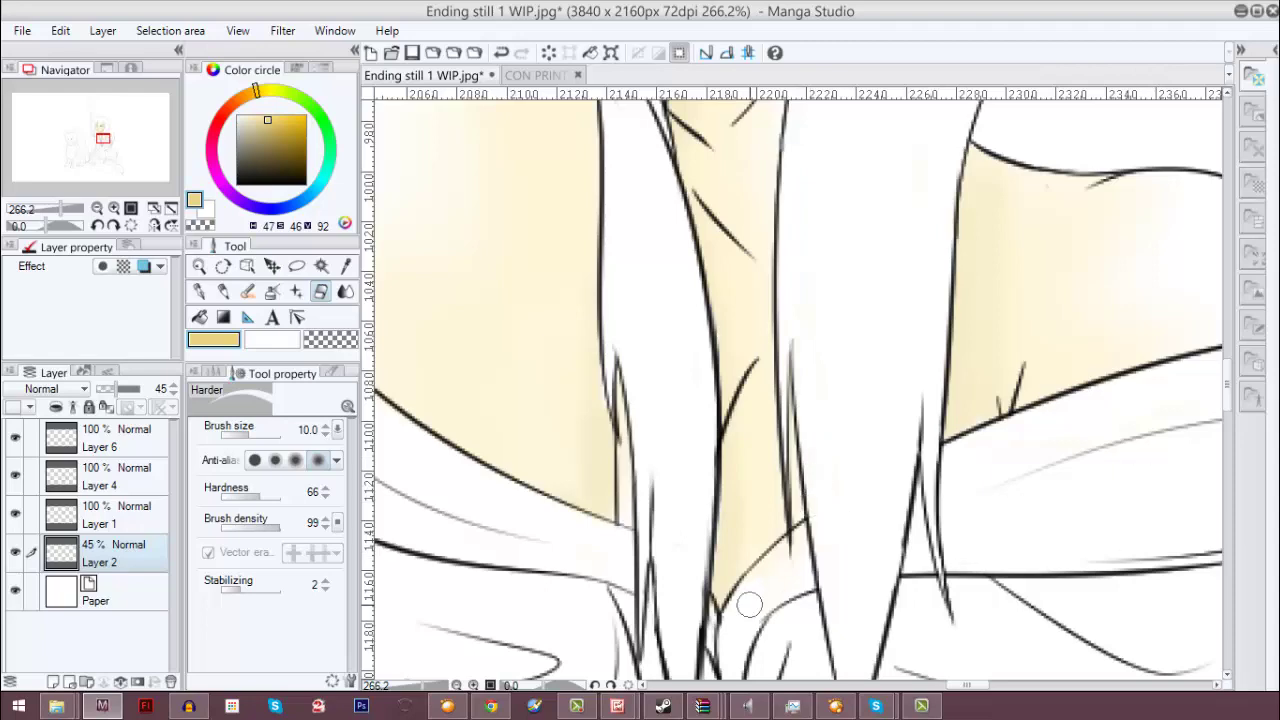
{"action": "scroll", "coordinate": [1019, 627], "scroll_direction": "left", "scroll_amount": 5}
{"action": "scroll", "coordinate": [1019, 627], "scroll_direction": "up", "scroll_amount": 15}
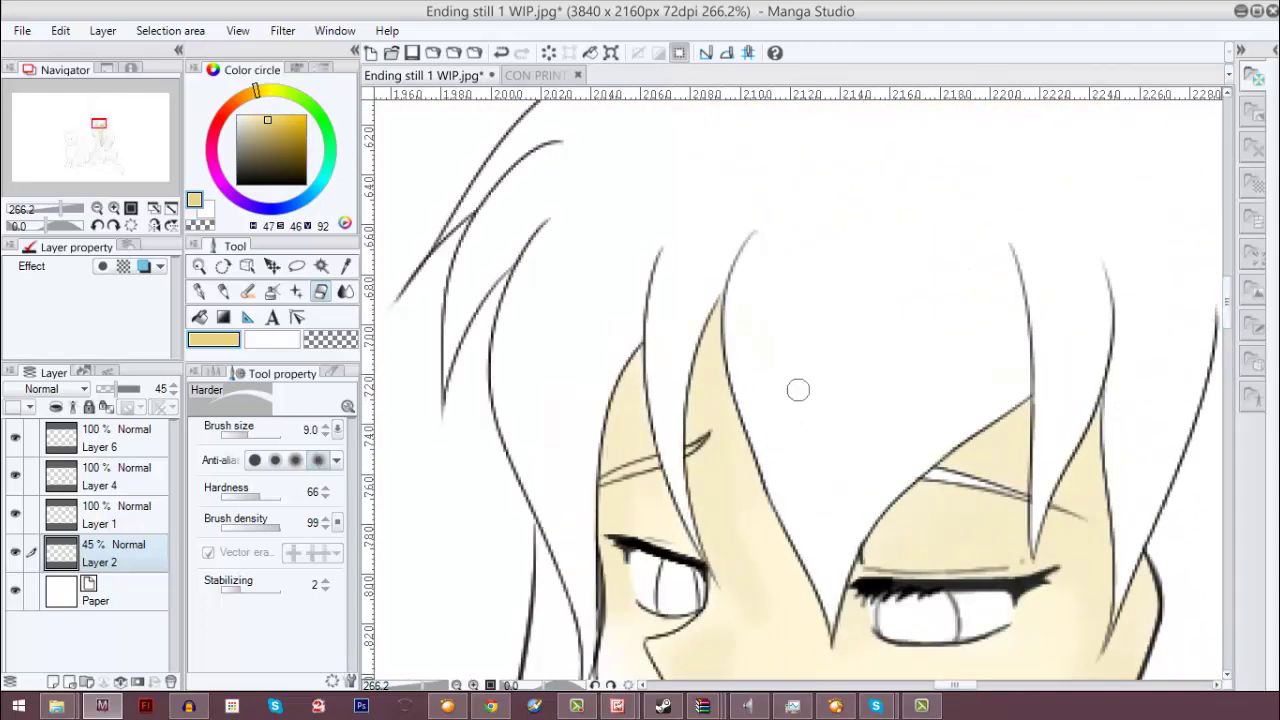
Step: Erase the skin colour inside the eyebrow above the smaller eye with the eraser reduced to size 4
{"action": "key", "text": "["}
{"action": "key", "text": "["}
{"action": "key", "text": "["}
{"action": "key", "text": "["}
{"action": "key", "text": "["}
{"action": "scroll", "coordinate": [604, 520], "scroll_direction": "up", "scroll_amount": 7}
{"action": "left_click_drag", "start_coordinate": [595, 450], "coordinate": [779, 379]}
{"action": "key", "text": "b"}
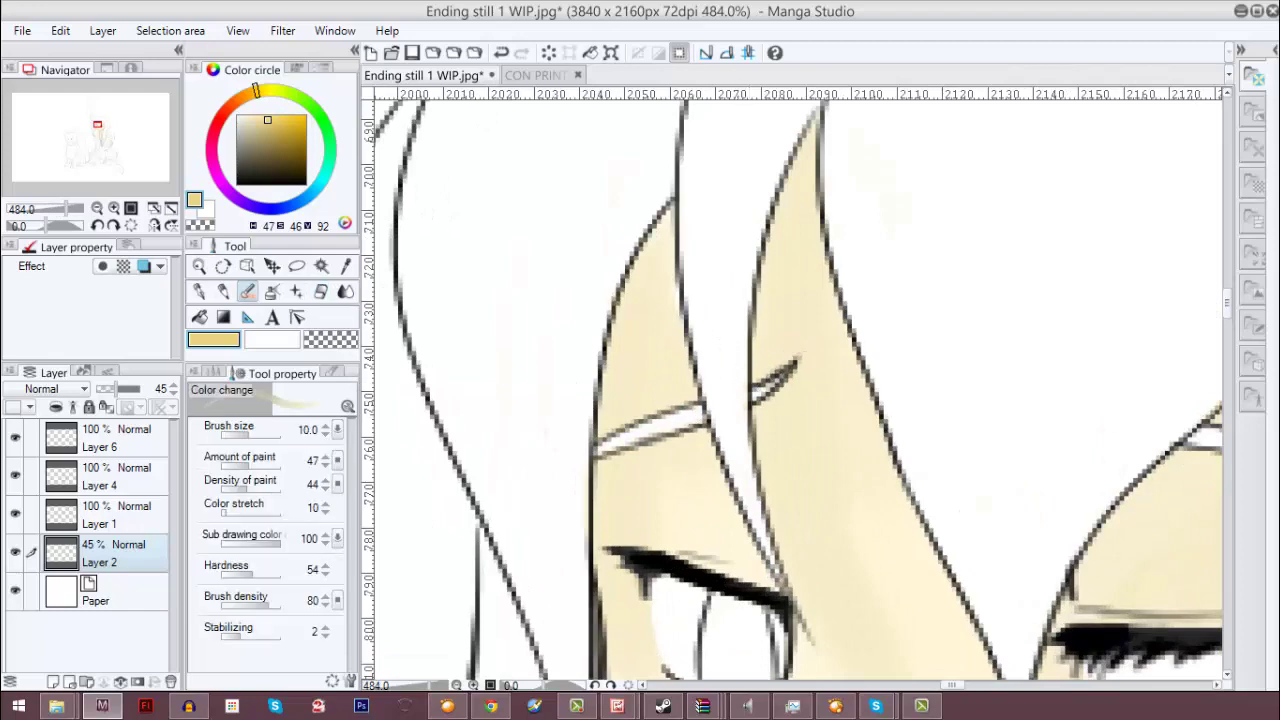
{"action": "key", "text": "["}
{"action": "key", "text": "["}
{"action": "key", "text": "["}
{"action": "key", "text": "["}
{"action": "key", "text": "["}
{"action": "scroll", "coordinate": [666, 360], "scroll_direction": "down", "scroll_amount": 2}
{"action": "left_click", "coordinate": [115, 477]}
{"action": "key", "text": "e"}
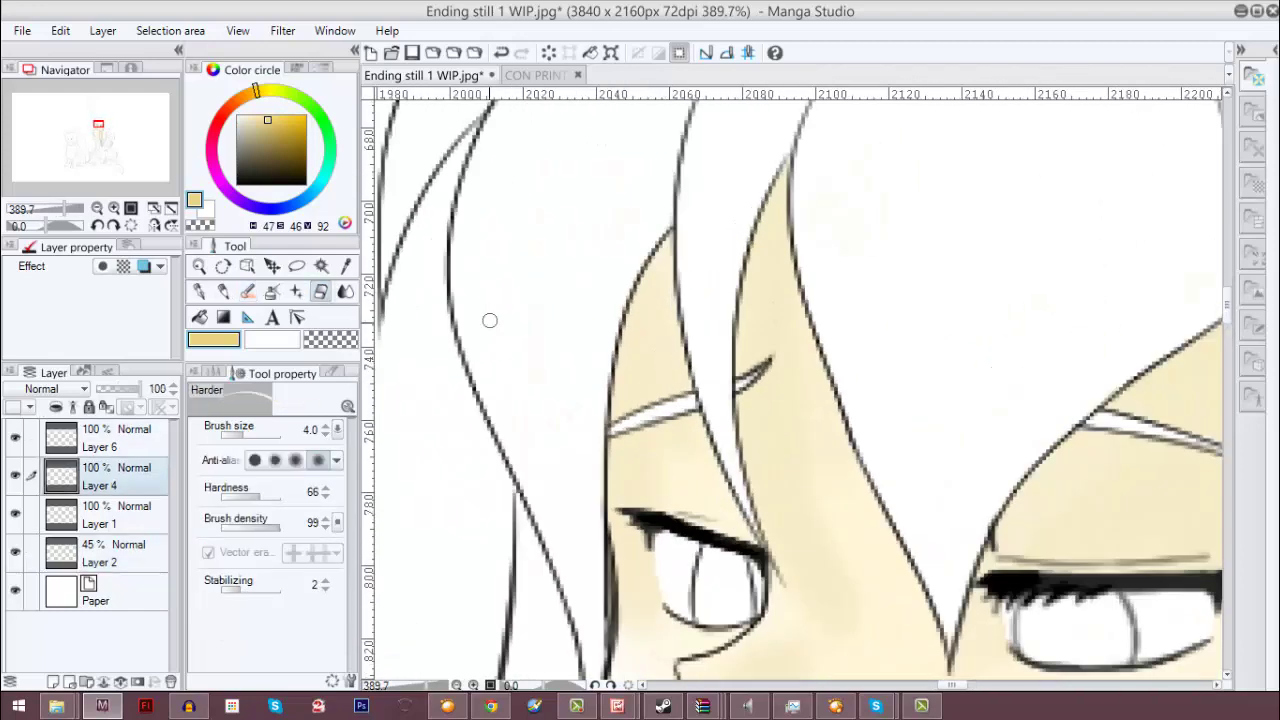
{"action": "scroll", "coordinate": [582, 540], "scroll_direction": "down", "scroll_amount": 8}
{"action": "scroll", "coordinate": [481, 314], "scroll_direction": "down", "scroll_amount": 1}
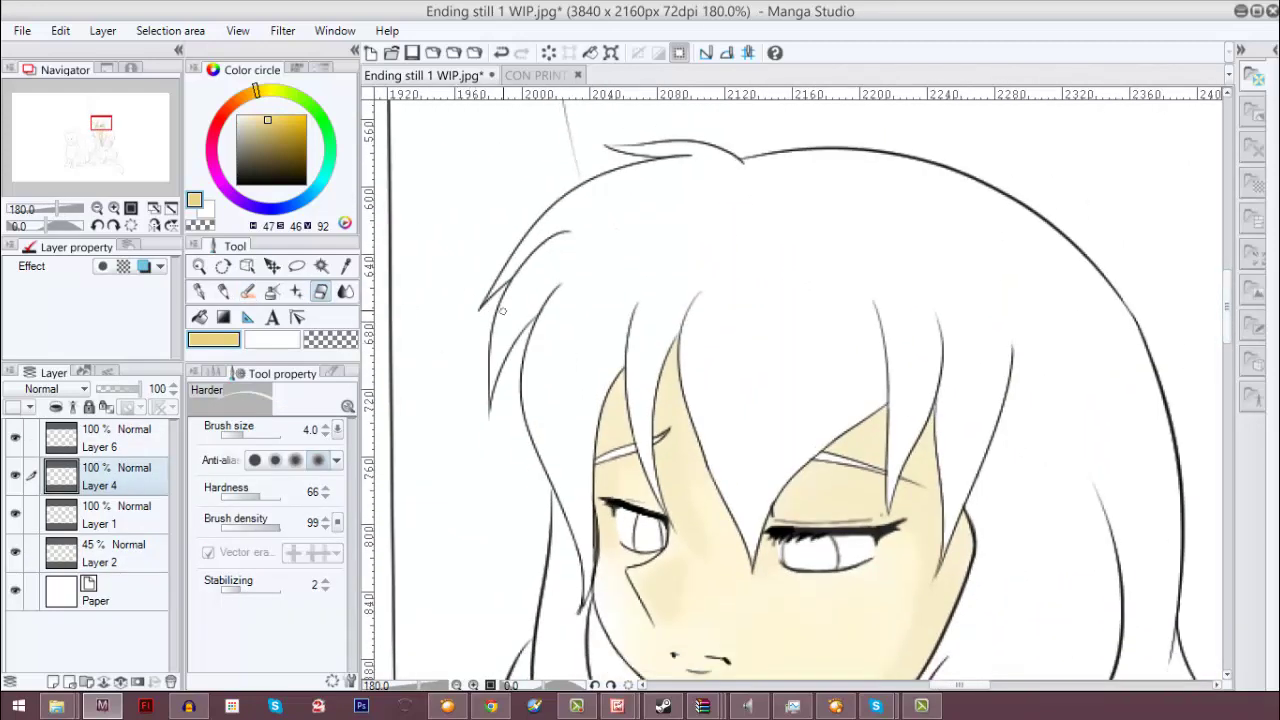
Step: Try the Harder eraser at size 2 with hardness 30 and brush density 54, and undo the last change
{"action": "scroll", "coordinate": [776, 328], "scroll_direction": "up", "scroll_amount": 4}
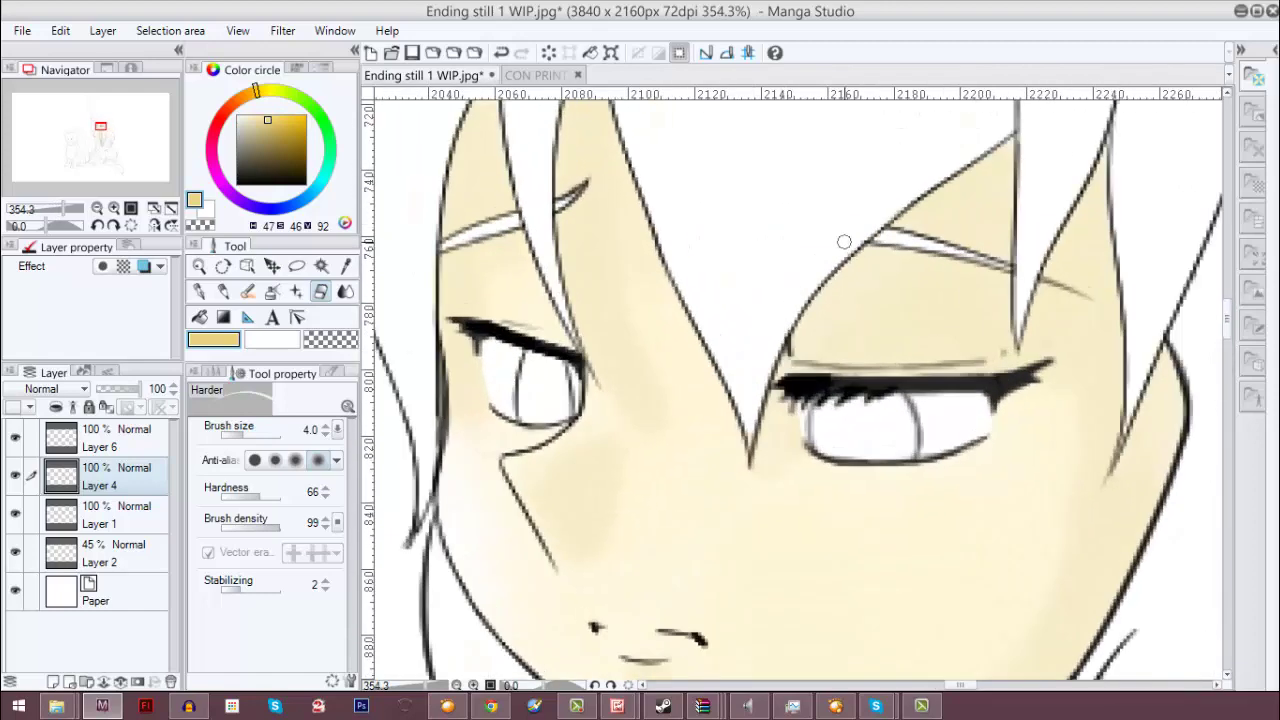
{"action": "scroll", "coordinate": [1021, 345], "scroll_direction": "up", "scroll_amount": 1}
{"action": "key", "text": "alt+bracketleft"}
{"action": "key", "text": "alt+bracketleft"}
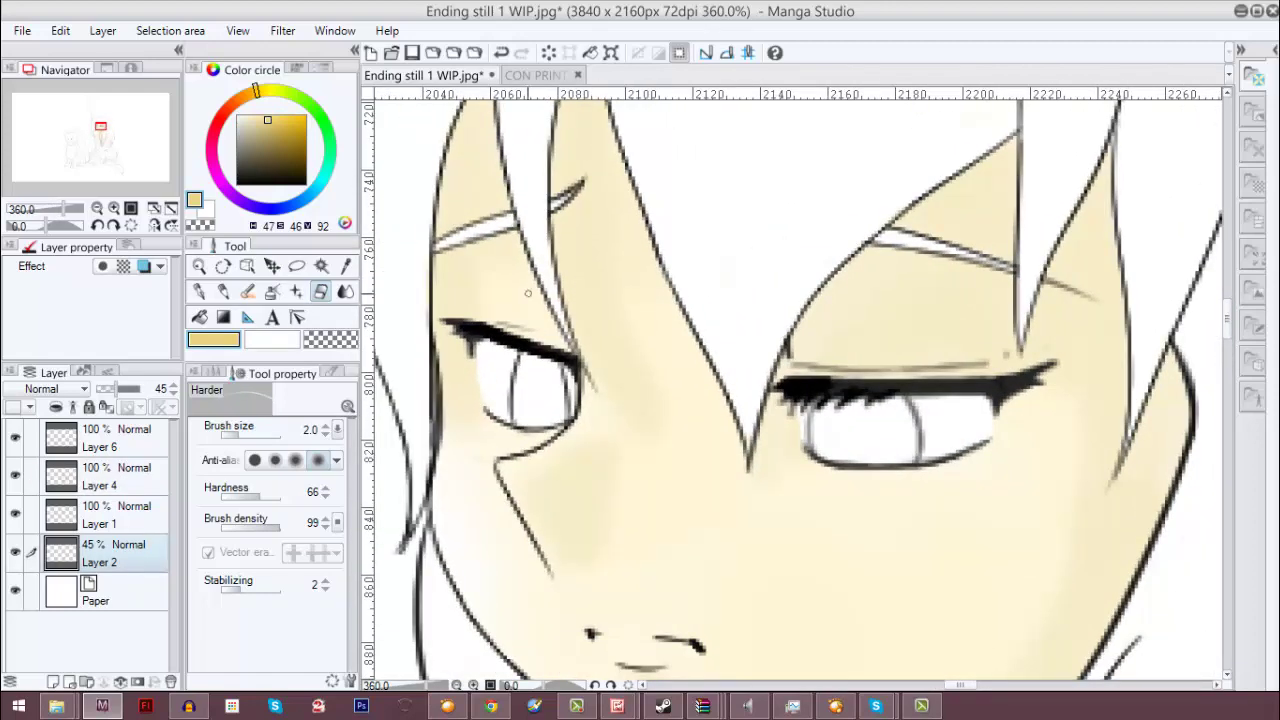
{"action": "key", "text": "alt+bracketright"}
{"action": "key", "text": "alt+bracketright"}
{"action": "left_click", "coordinate": [239, 497]}
{"action": "left_click", "coordinate": [253, 528]}
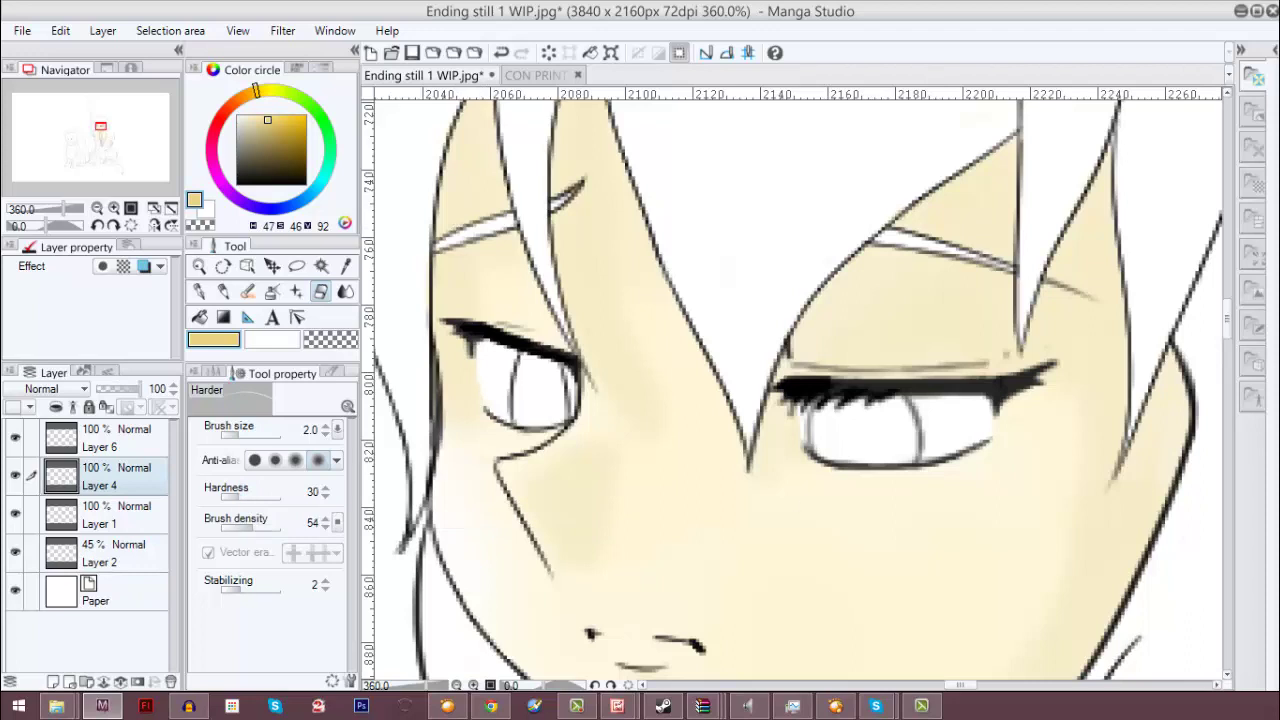
{"action": "left_click", "coordinate": [117, 553]}
{"action": "key", "text": "ctrl+z"}
Step: Select the Softer eraser for Layer 2 and set its hardness to 3 and brush density to 35
{"action": "left_click", "coordinate": [333, 373]}
{"action": "left_click", "coordinate": [214, 373]}
{"action": "left_click", "coordinate": [262, 424]}
{"action": "left_click", "coordinate": [315, 373]}
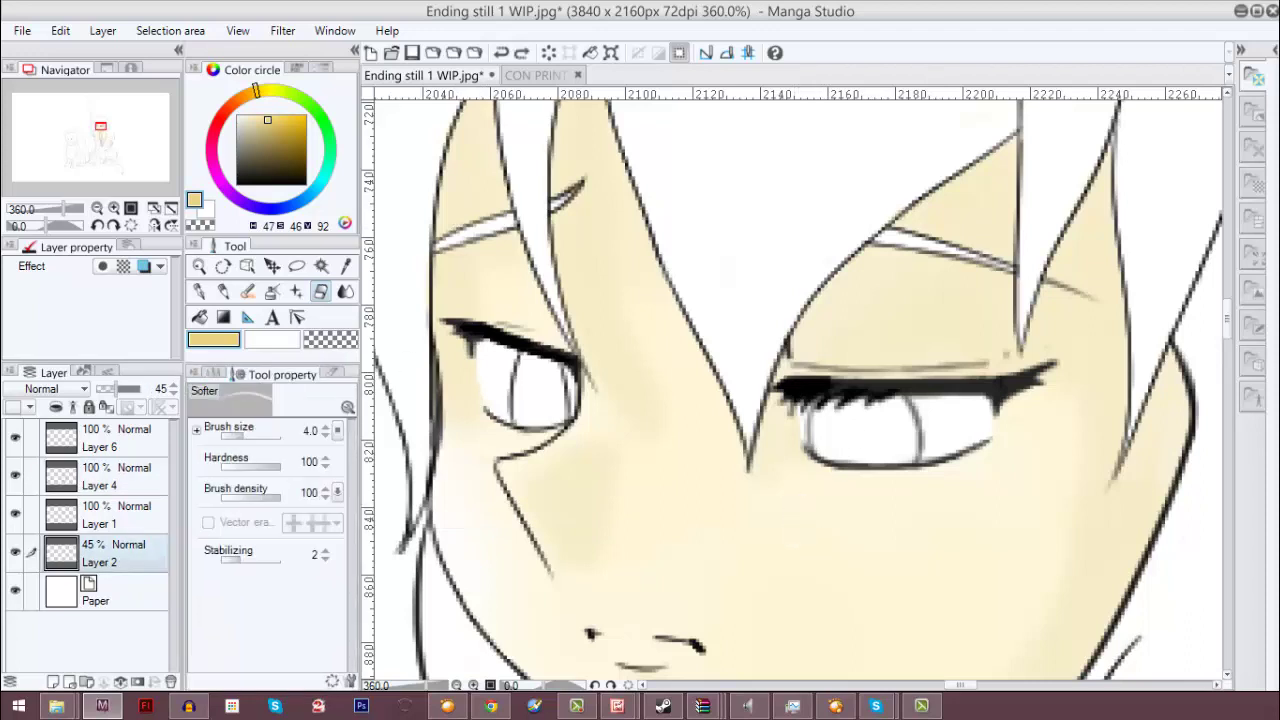
{"action": "left_click", "coordinate": [242, 467]}
{"action": "left_click_drag", "start_coordinate": [242, 467], "coordinate": [223, 467]}
{"action": "left_click", "coordinate": [242, 498]}
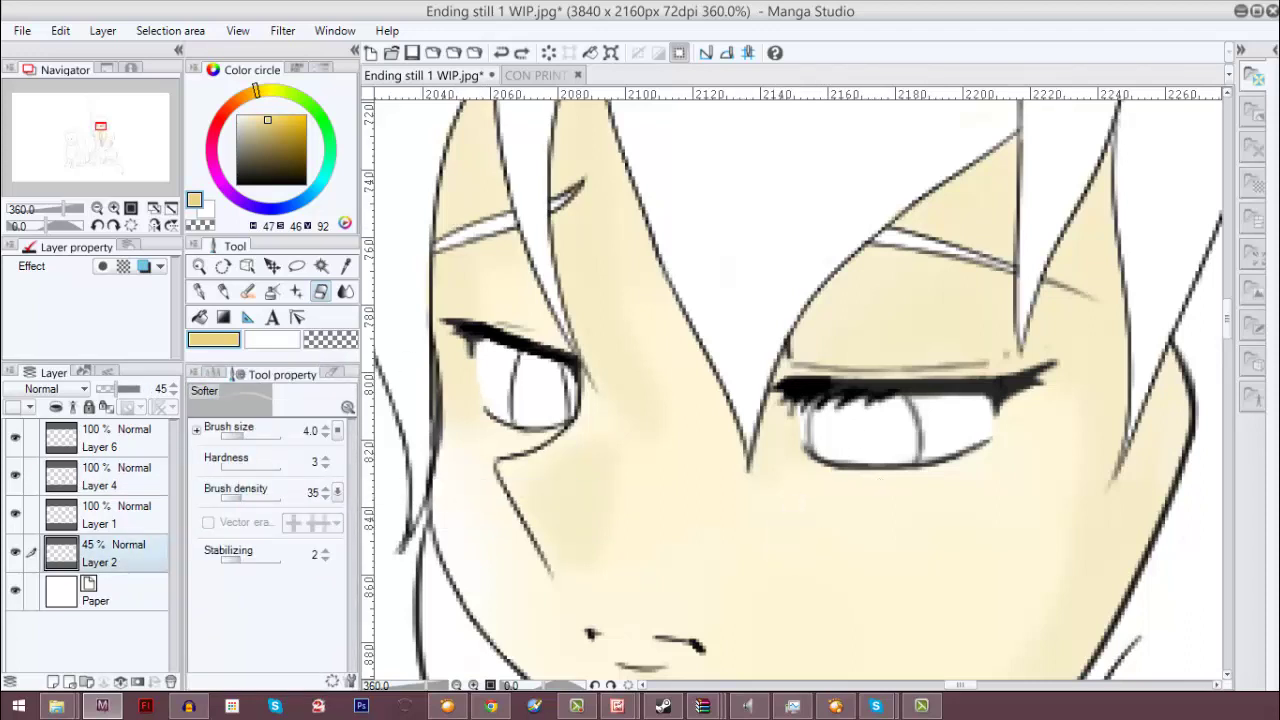
Step: Review the whole coloured figure, select the Color change brush and switch to the CON PRINT 1 COLOR WIP image
{"action": "scroll", "coordinate": [989, 513], "scroll_direction": "down", "scroll_amount": 5}
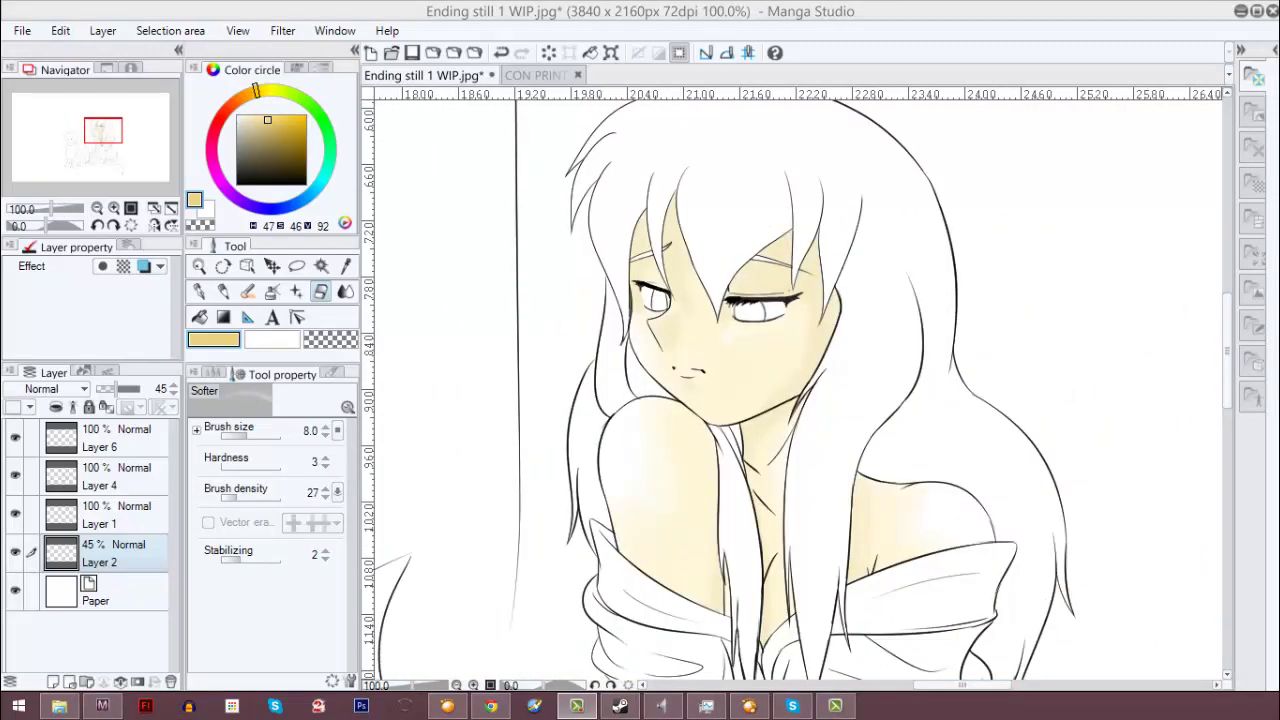
{"action": "scroll", "coordinate": [680, 430], "scroll_direction": "down", "scroll_amount": 2}
{"action": "scroll", "coordinate": [618, 418], "scroll_direction": "up", "scroll_amount": 3}
{"action": "left_click", "coordinate": [248, 291]}
{"action": "left_click", "coordinate": [535, 75]}
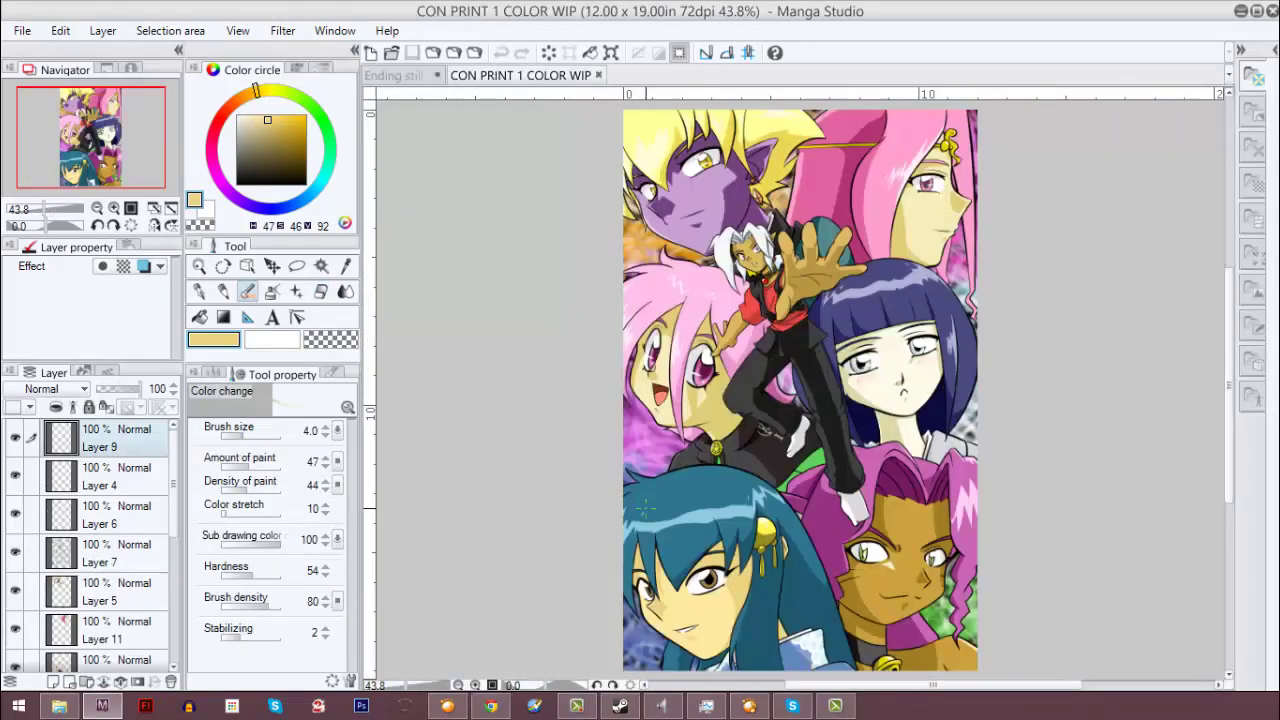
Step: Sample the light skin colour from CON PRINT 1 COLOR WIP, return to Ending still 1 WIP and set the Color change brush to size 11
{"action": "left_click", "coordinate": [812, 250], "text": "alt"}
{"action": "left_click", "coordinate": [424, 75]}
{"action": "key", "text": "]"}
{"action": "key", "text": "]"}
{"action": "key", "text": "]"}
{"action": "key", "text": "]"}
{"action": "key", "text": "]"}
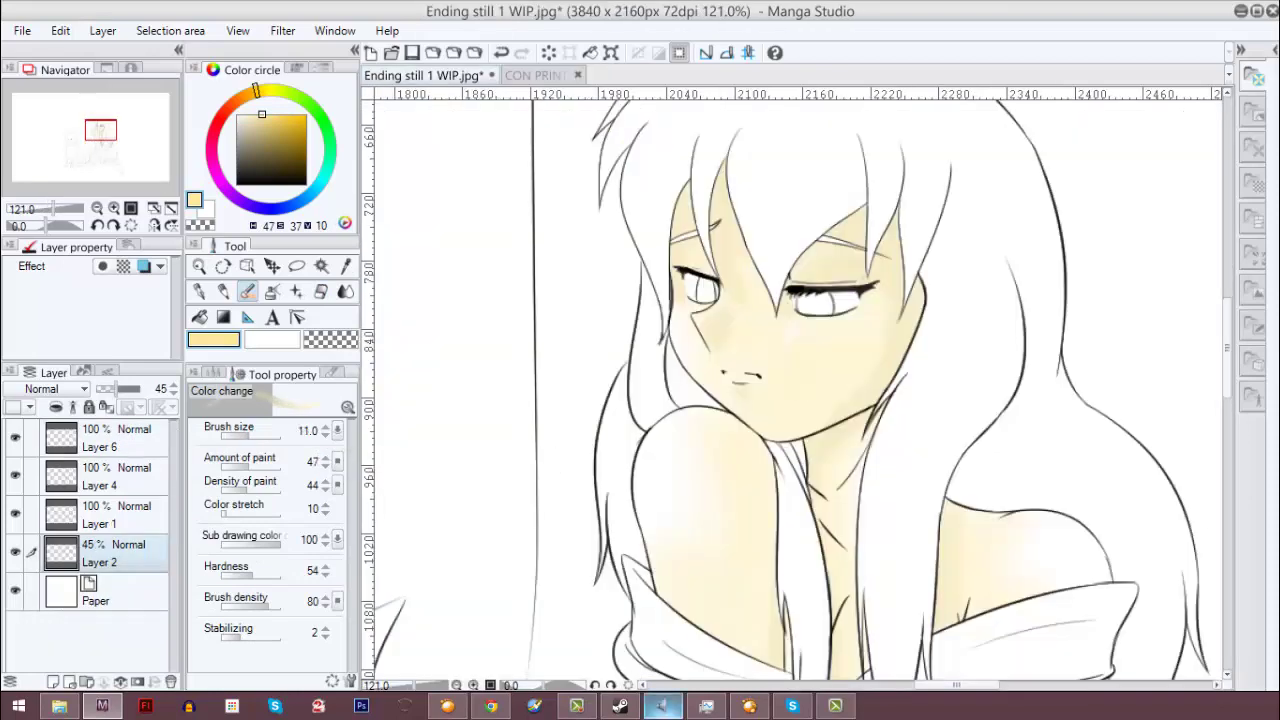
Step: Paint the skin colour over the palm and fingers of the spread hand on Layer 2 with the brush at size 17
{"action": "left_click_drag", "start_coordinate": [1227, 348], "coordinate": [1227, 495]}
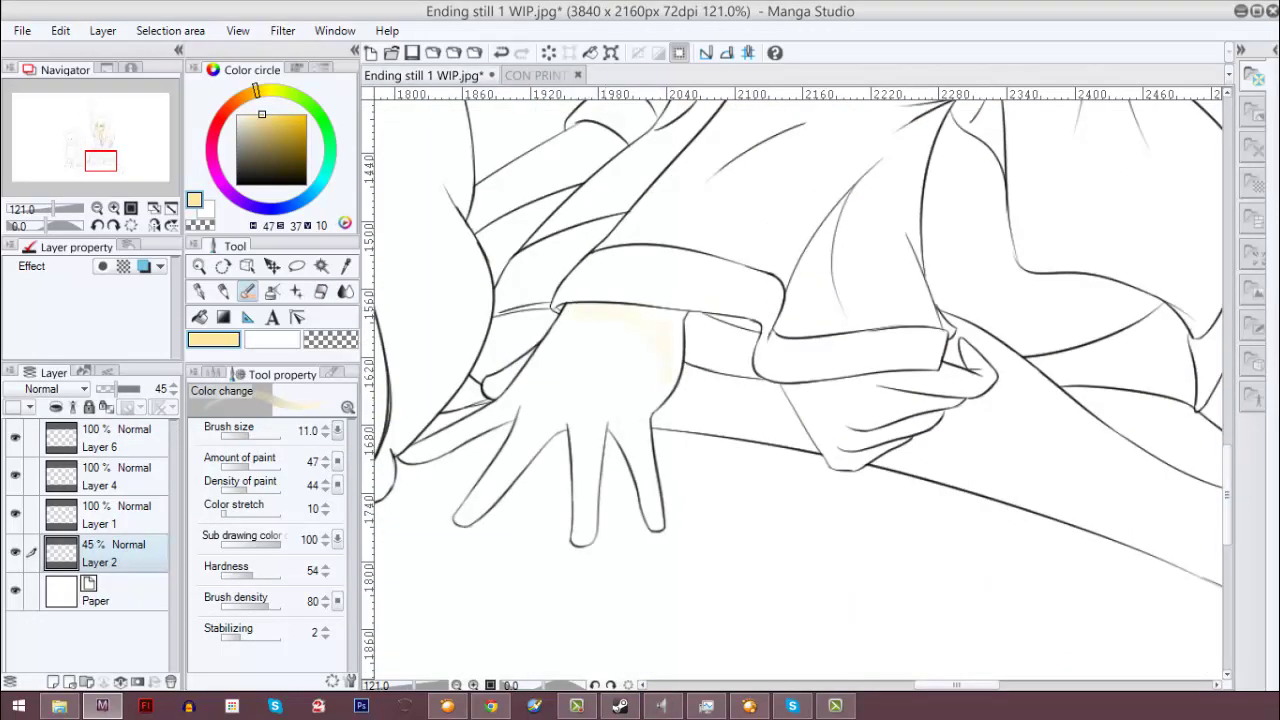
{"action": "left_click", "coordinate": [251, 436]}
{"action": "mouse_move", "coordinate": [629, 305]}
{"action": "left_mouse_down"}
{"action": "mouse_move", "coordinate": [639, 348]}
{"action": "mouse_move", "coordinate": [589, 350]}
{"action": "mouse_move", "coordinate": [583, 373]}
{"action": "mouse_move", "coordinate": [410, 455]}
{"action": "left_mouse_up"}
{"action": "mouse_move", "coordinate": [532, 407]}
{"action": "left_mouse_down"}
{"action": "mouse_move", "coordinate": [498, 480]}
{"action": "mouse_move", "coordinate": [456, 514]}
{"action": "mouse_move", "coordinate": [574, 377]}
{"action": "mouse_move", "coordinate": [581, 511]}
{"action": "mouse_move", "coordinate": [645, 509]}
{"action": "left_mouse_up"}
{"action": "mouse_move", "coordinate": [592, 321]}
{"action": "left_mouse_down"}
{"action": "mouse_move", "coordinate": [614, 343]}
{"action": "mouse_move", "coordinate": [589, 473]}
{"action": "left_mouse_up"}
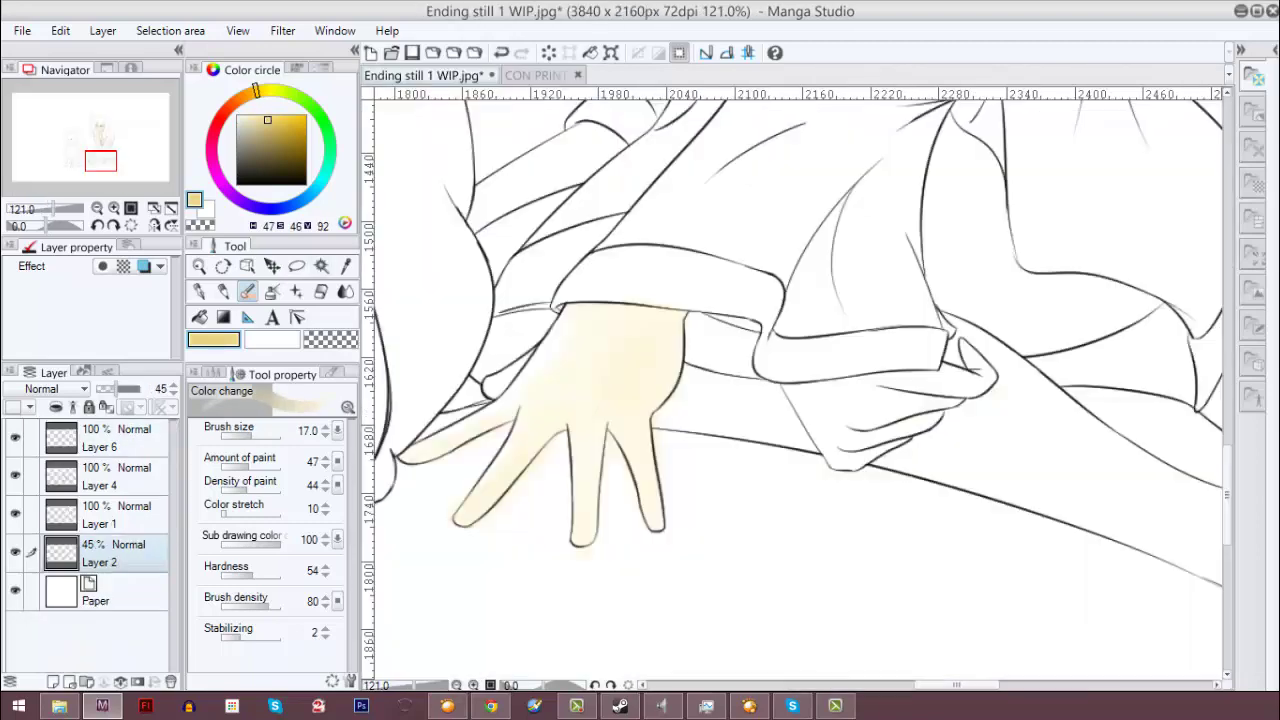
{"action": "mouse_move", "coordinate": [677, 319]}
{"action": "left_mouse_down"}
{"action": "mouse_move", "coordinate": [654, 392]}
{"action": "mouse_move", "coordinate": [651, 492]}
{"action": "left_mouse_up"}
{"action": "mouse_move", "coordinate": [595, 530]}
{"action": "left_mouse_down"}
{"action": "mouse_move", "coordinate": [586, 443]}
{"action": "mouse_move", "coordinate": [624, 423]}
{"action": "mouse_move", "coordinate": [667, 366]}
{"action": "mouse_move", "coordinate": [605, 413]}
{"action": "left_mouse_up"}
{"action": "scroll", "coordinate": [605, 413], "scroll_direction": "up", "scroll_amount": 5}
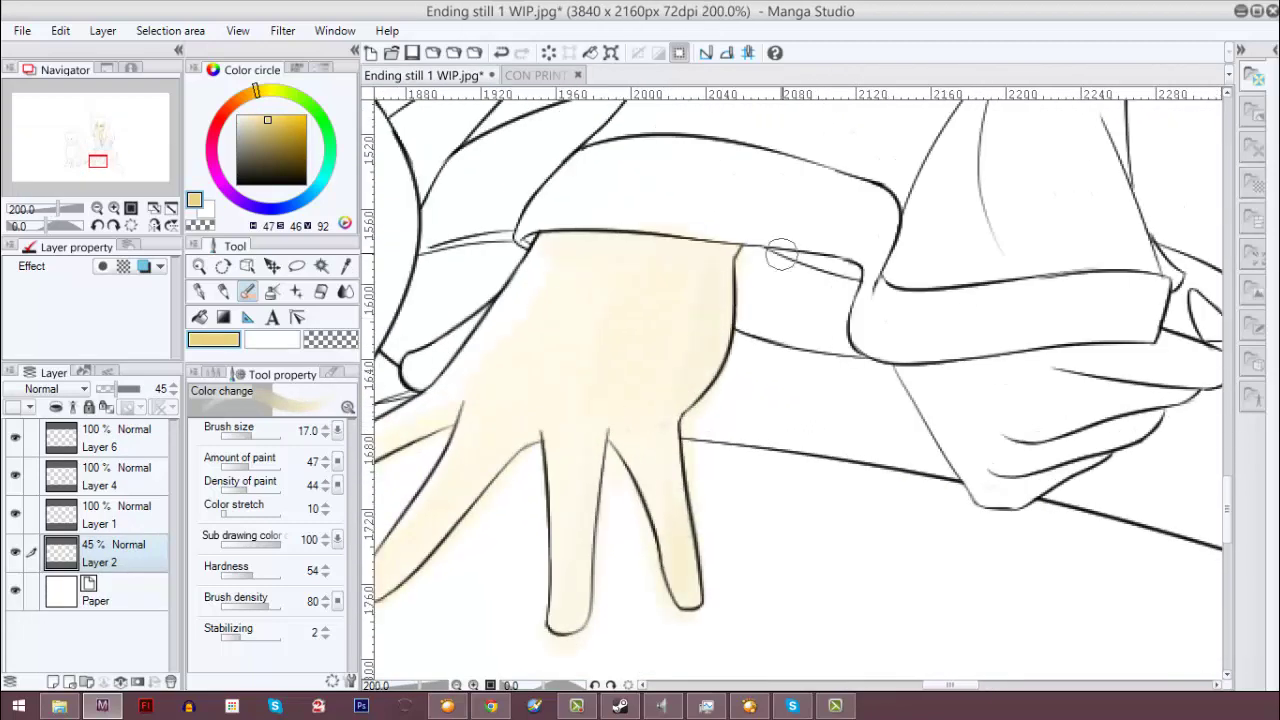
{"action": "left_click", "coordinate": [110, 438]}
{"action": "left_click", "coordinate": [110, 477]}
{"action": "left_click", "coordinate": [321, 292]}
{"action": "scroll", "coordinate": [560, 291], "scroll_direction": "down", "scroll_amount": 3}
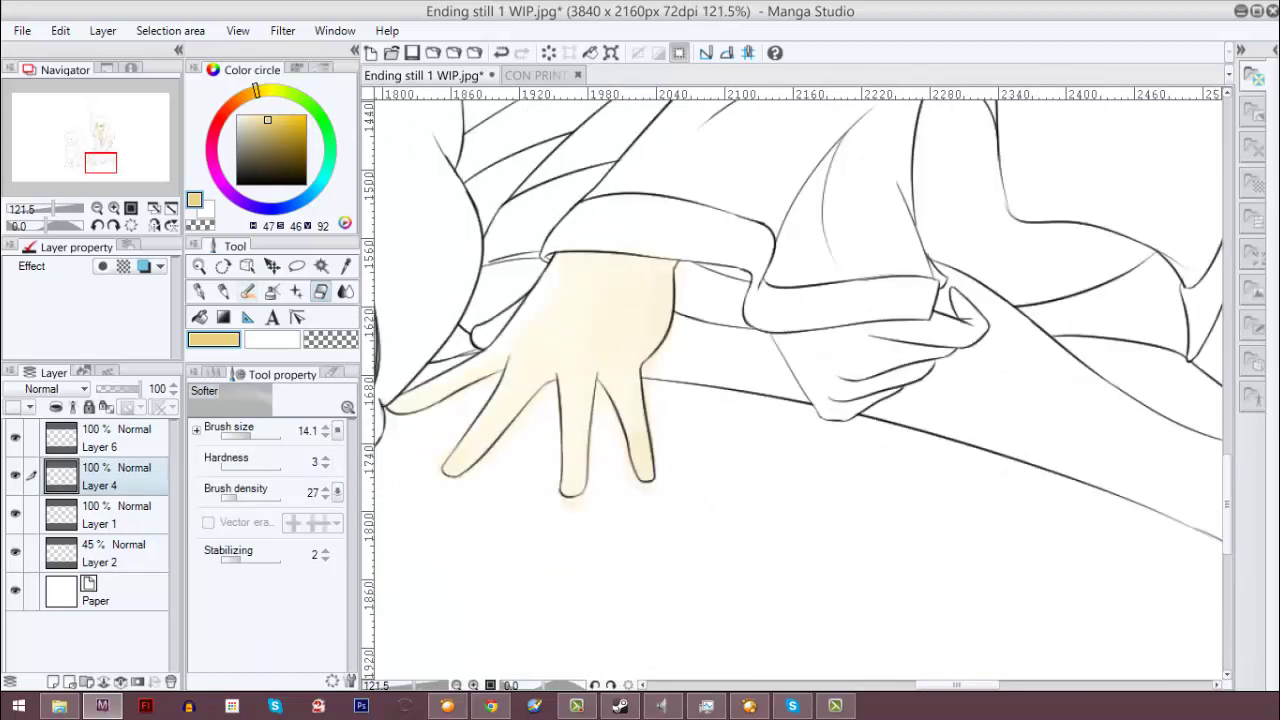
Step: Sample the light skin colour from CON PRINT 1 COLOR WIP and paint the clenched hand on Layer 2 with the Color change brush
{"action": "left_click", "coordinate": [536, 75]}
{"action": "left_click", "coordinate": [640, 330], "text": "alt"}
{"action": "left_click", "coordinate": [430, 75]}
{"action": "left_click", "coordinate": [247, 292]}
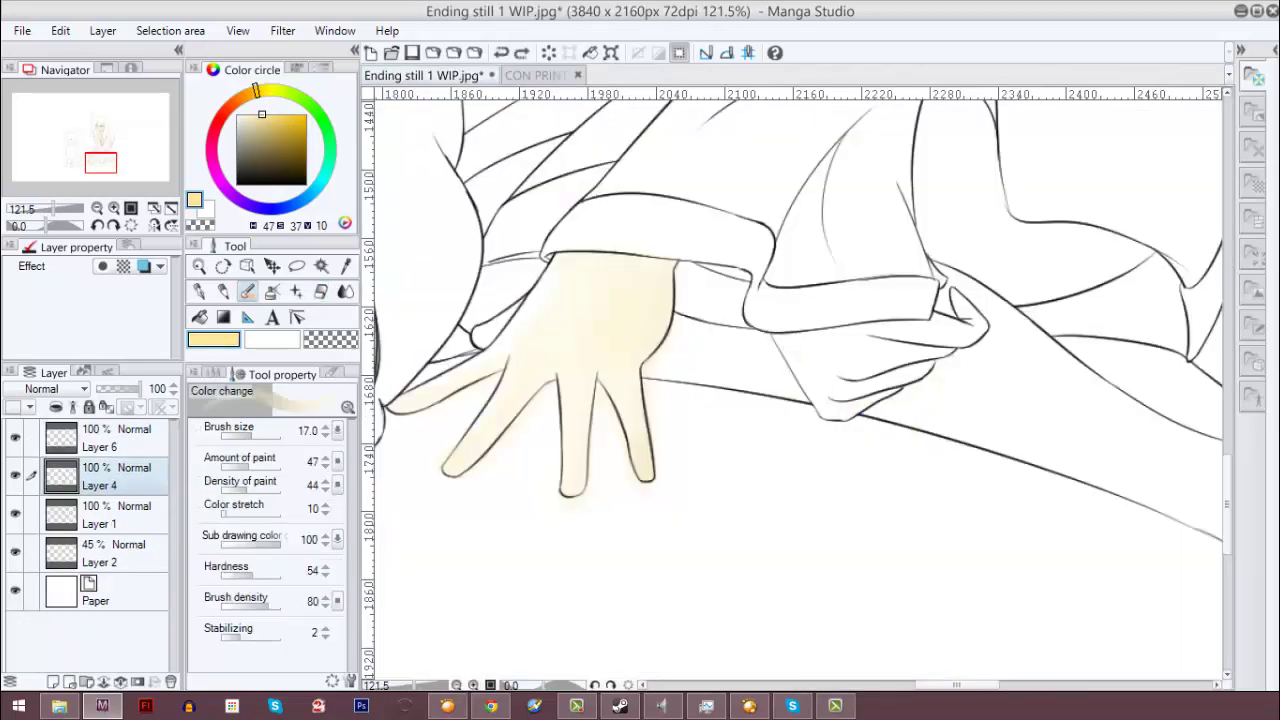
{"action": "left_click", "coordinate": [110, 553]}
{"action": "mouse_move", "coordinate": [785, 342]}
{"action": "left_mouse_down"}
{"action": "mouse_move", "coordinate": [823, 398]}
{"action": "mouse_move", "coordinate": [928, 347]}
{"action": "mouse_move", "coordinate": [955, 295]}
{"action": "left_mouse_up"}
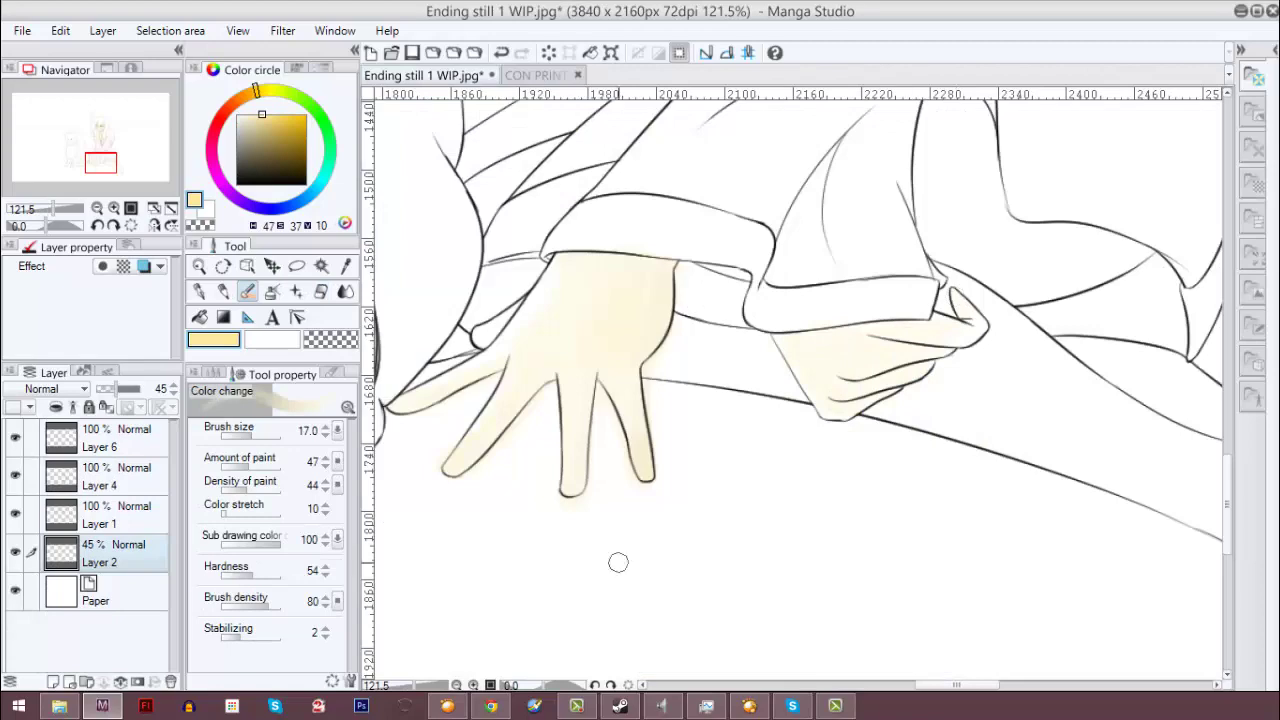
Step: Sample the darker skin shade from CON PRINT 1 COLOR WIP and return to Ending still 1 WIP
{"action": "left_click", "coordinate": [536, 75]}
{"action": "left_click", "coordinate": [829, 250], "text": "alt"}
{"action": "left_click", "coordinate": [405, 75]}
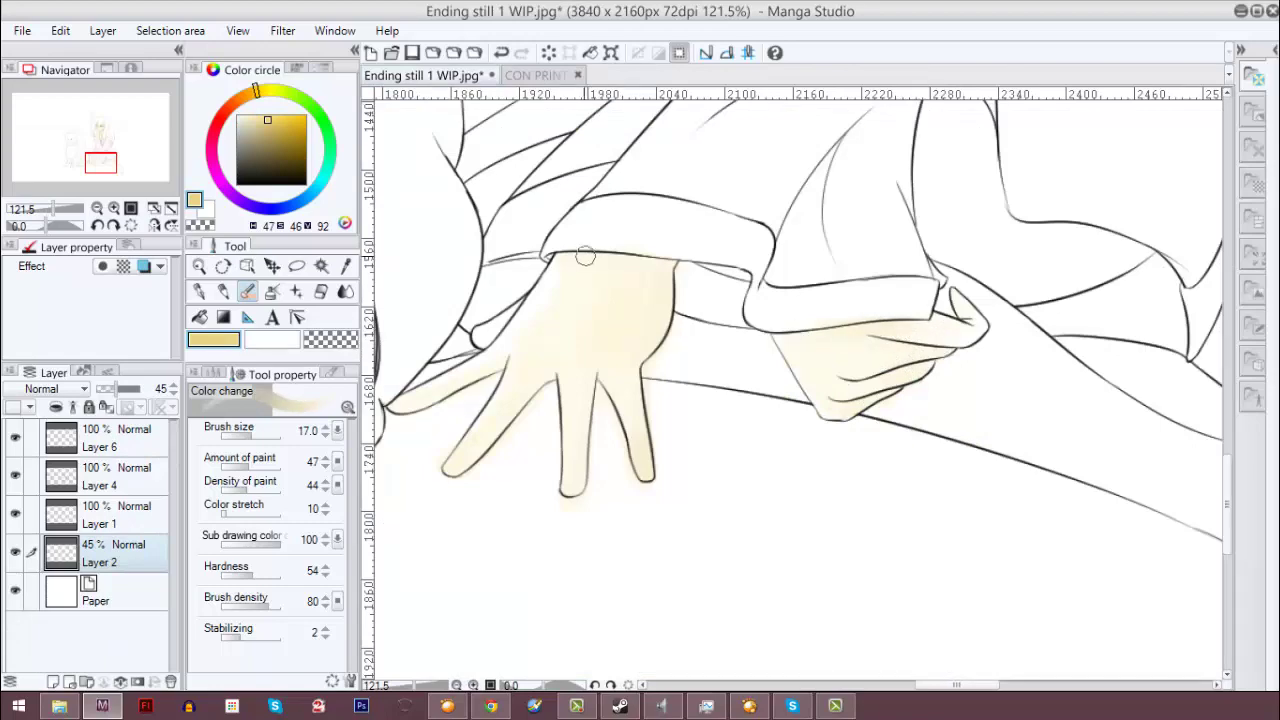
Step: Select the Blur tool for Layer 2 and set its brush size to 48.8 and strength of blur to 5.0
{"action": "scroll", "coordinate": [620, 262], "scroll_direction": "up", "scroll_amount": 2}
{"action": "scroll", "coordinate": [943, 379], "scroll_direction": "up", "scroll_amount": 10}
{"action": "key", "text": "j"}
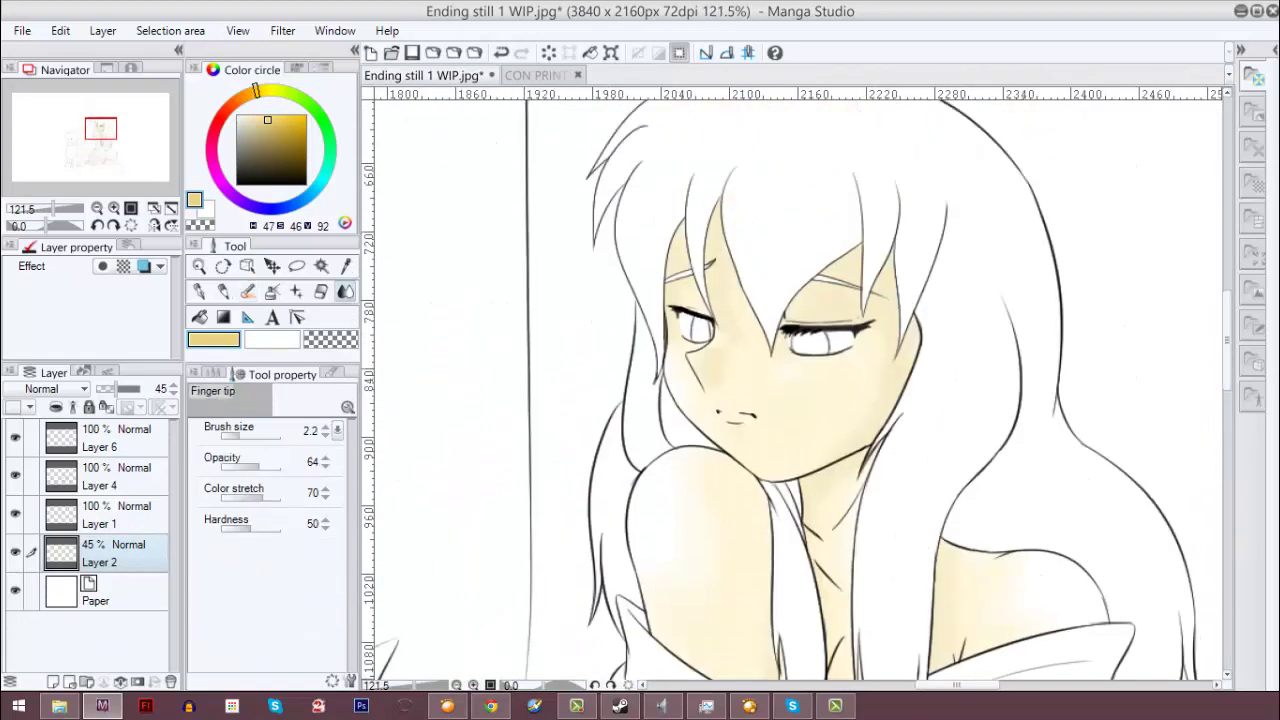
{"action": "left_click", "coordinate": [214, 373]}
{"action": "left_click", "coordinate": [300, 459]}
{"action": "left_click", "coordinate": [319, 373]}
{"action": "left_click", "coordinate": [242, 374]}
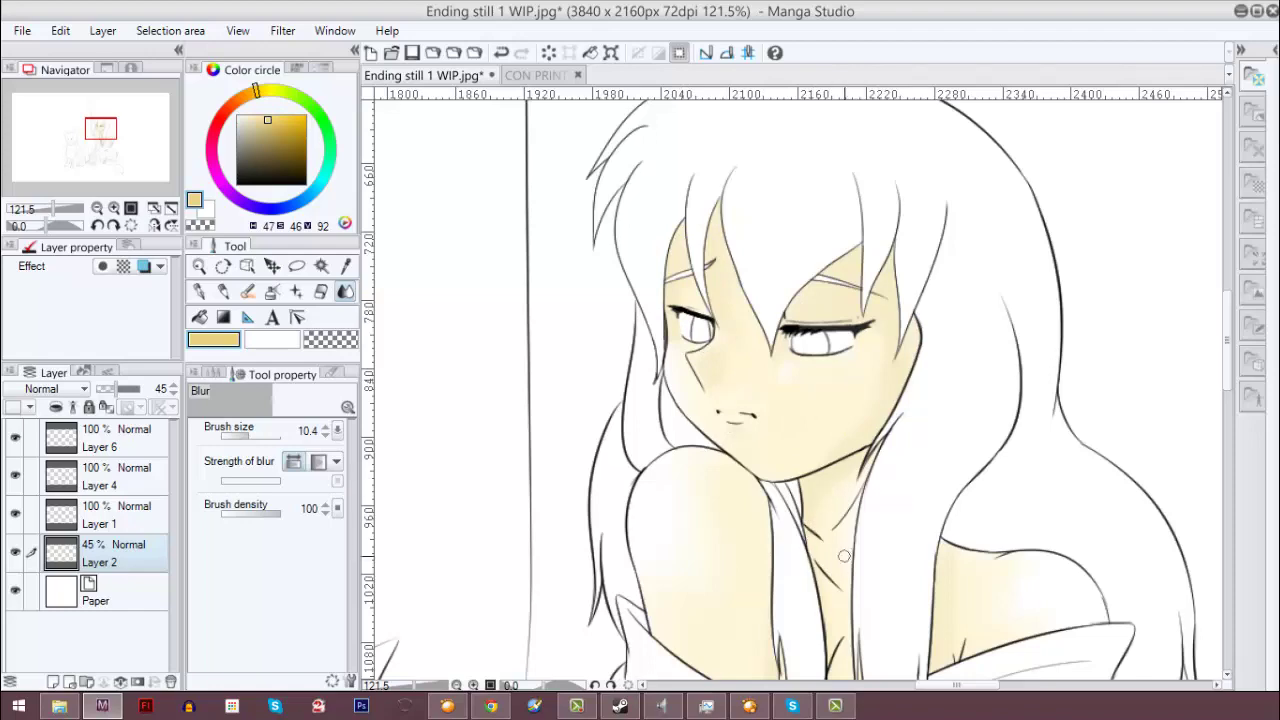
{"action": "left_click", "coordinate": [257, 436]}
{"action": "left_click", "coordinate": [318, 461]}
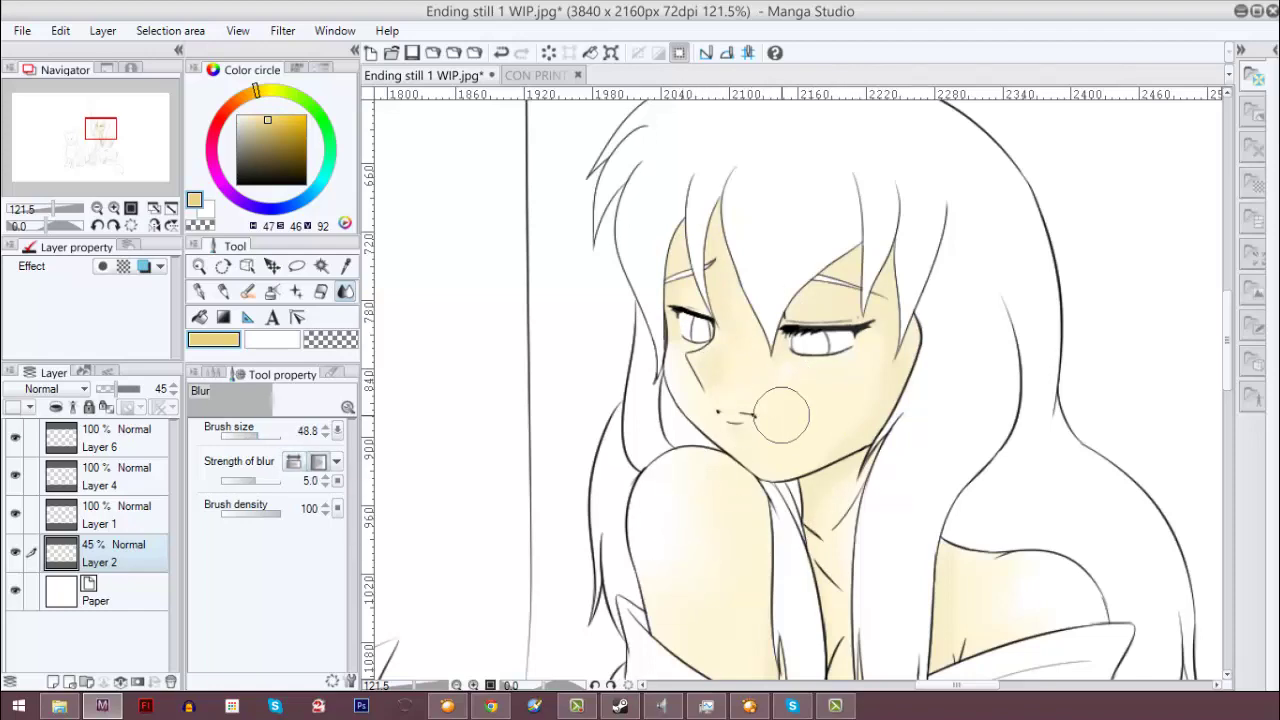
Step: Soften the skin shading on the spread hand's fingers and reduce the Blur brush to size 14
{"action": "scroll", "coordinate": [954, 603], "scroll_direction": "down", "scroll_amount": 2}
{"action": "scroll", "coordinate": [1195, 430], "scroll_direction": "up", "scroll_amount": 1}
{"action": "left_click_drag", "start_coordinate": [1227, 342], "coordinate": [1227, 493]}
{"action": "left_click_drag", "start_coordinate": [573, 372], "coordinate": [588, 418]}
{"action": "left_click", "coordinate": [246, 436]}
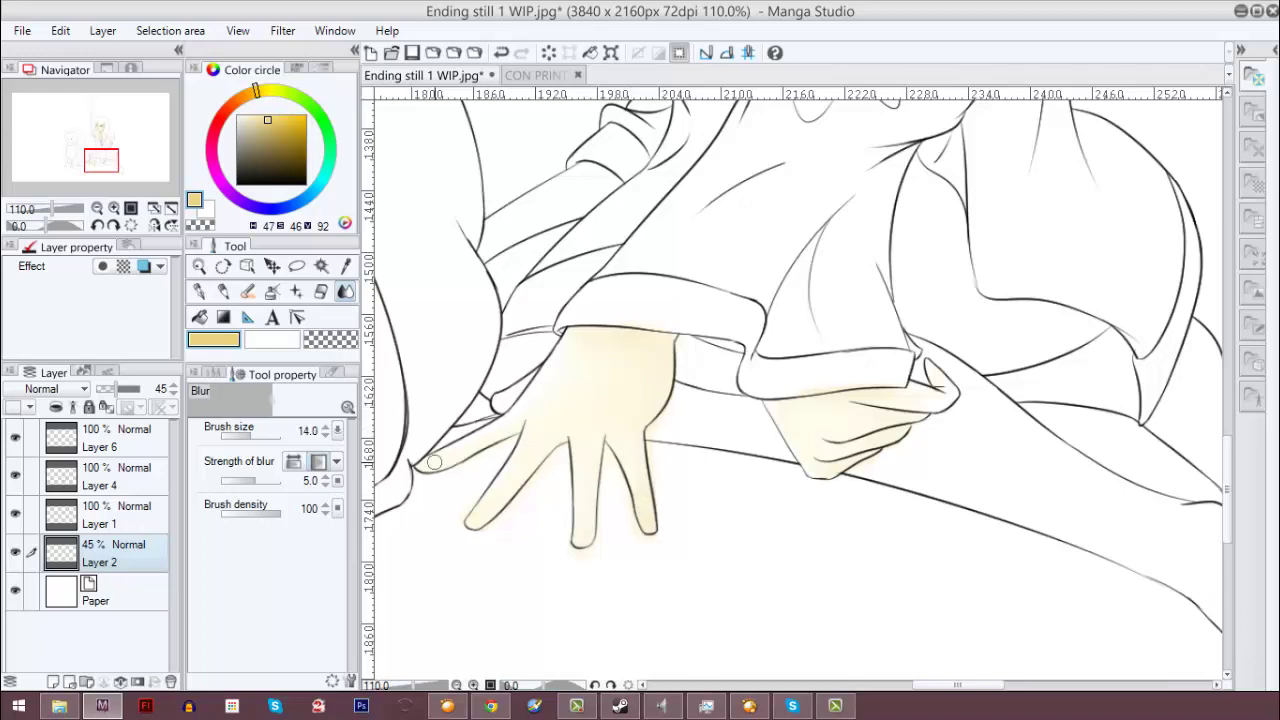
Step: Clean the skin colour spilling outside both hands' outlines with the Softer eraser, alternating with Blur to smooth the shading
{"action": "key", "text": "e"}
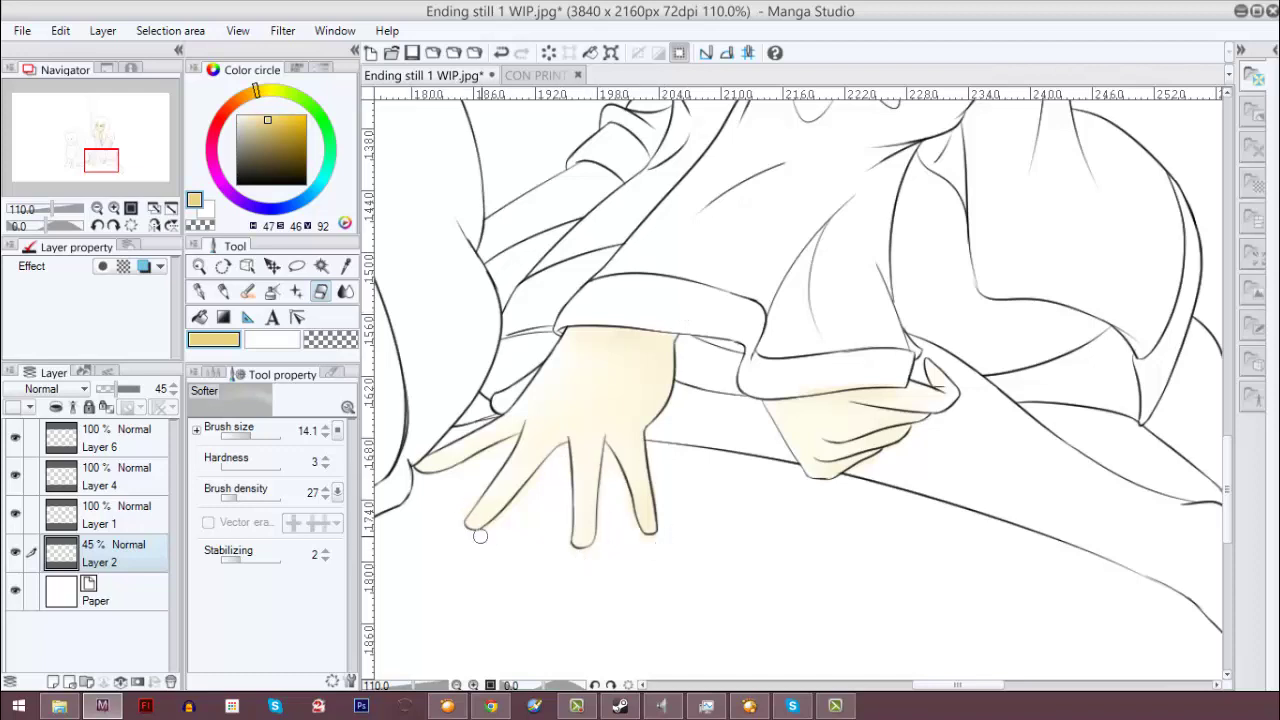
{"action": "key", "text": "j"}
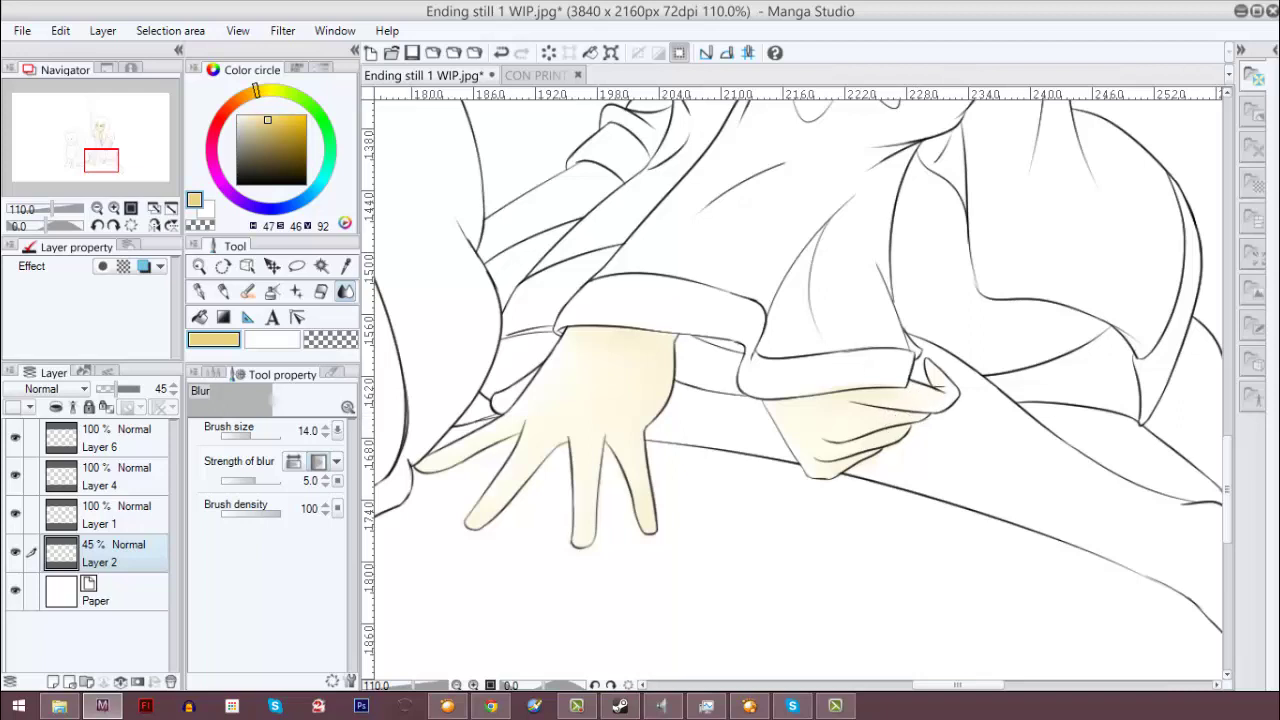
{"action": "key", "text": "e"}
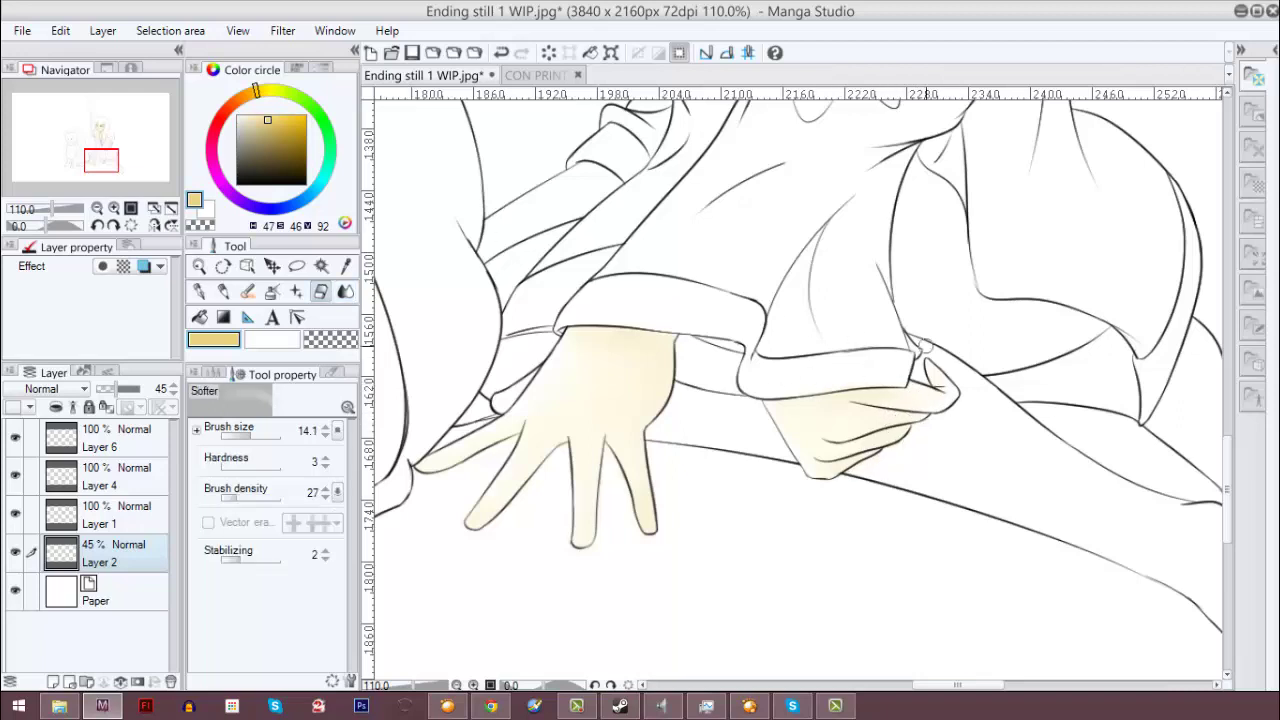
{"action": "key", "text": "b"}
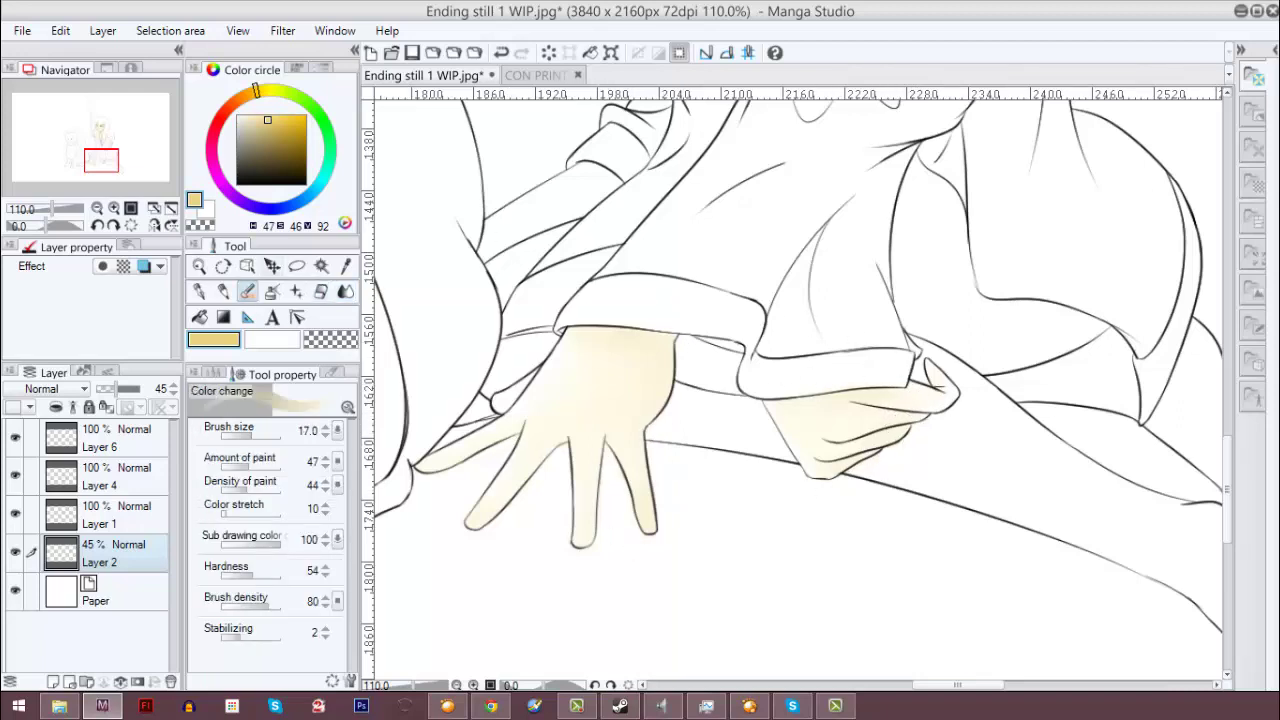
{"action": "key", "text": "e"}
{"action": "left_click", "coordinate": [345, 291]}
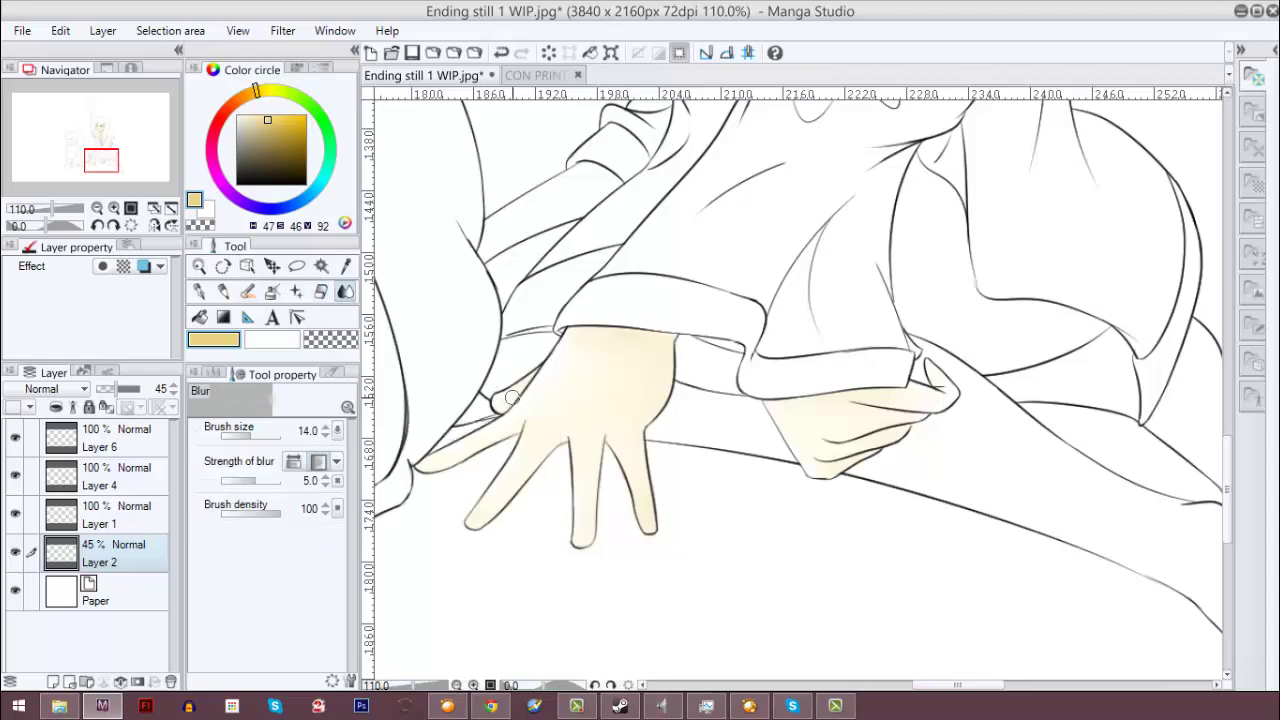
Step: Blur the skin shading above the larger eye with the Blur brush at size 10
{"action": "scroll", "coordinate": [800, 345], "scroll_direction": "up", "scroll_amount": 4}
{"action": "scroll", "coordinate": [826, 300], "scroll_direction": "up", "scroll_amount": 9}
{"action": "scroll", "coordinate": [826, 300], "scroll_direction": "down", "scroll_amount": 3}
{"action": "key", "text": "e"}
{"action": "key", "text": "j"}
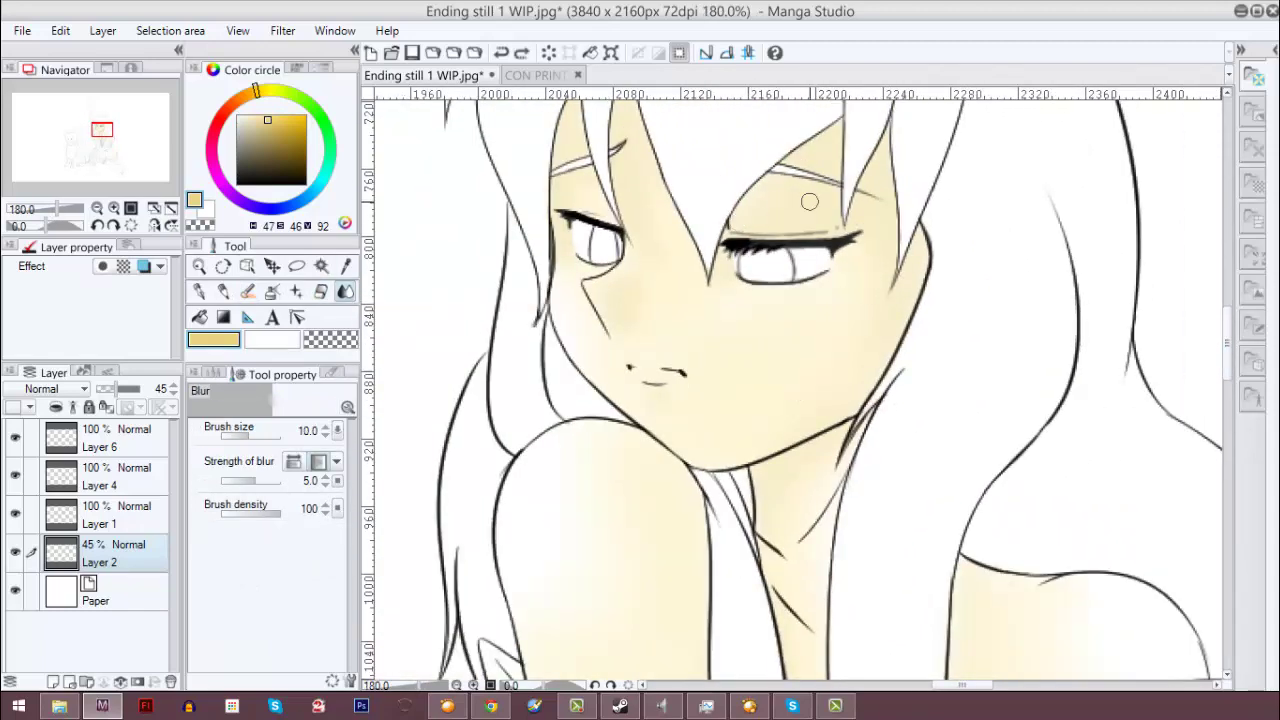
{"action": "left_click_drag", "start_coordinate": [810, 202], "coordinate": [734, 234]}
{"action": "scroll", "coordinate": [850, 280], "scroll_direction": "down", "scroll_amount": 3}
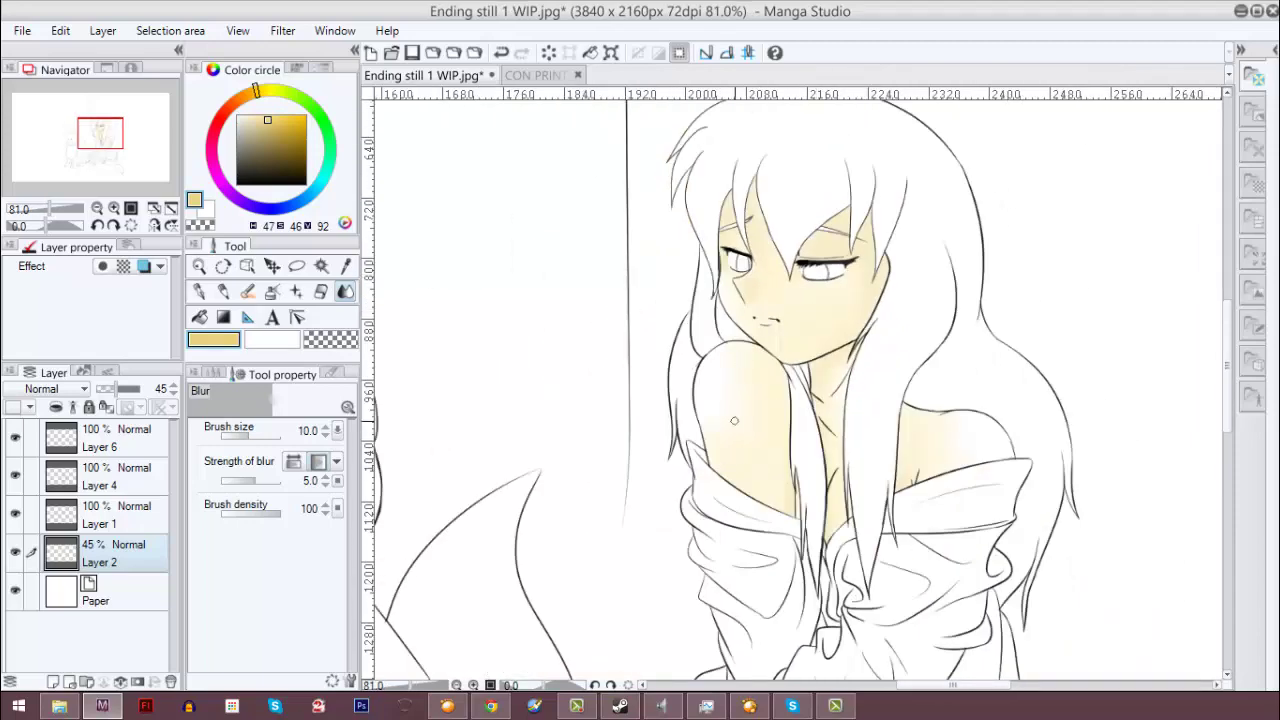
Step: Raise the strength of blur to 29.5, smooth the shading on the raised shoulder and set the brush size to 14.1
{"action": "left_click", "coordinate": [266, 481]}
{"action": "left_click_drag", "start_coordinate": [248, 435], "coordinate": [256, 435]}
{"action": "mouse_move", "coordinate": [721, 401]}
{"action": "left_mouse_down"}
{"action": "mouse_move", "coordinate": [759, 415]}
{"action": "mouse_move", "coordinate": [762, 465]}
{"action": "left_mouse_up"}
{"action": "left_click_drag", "start_coordinate": [256, 435], "coordinate": [250, 434]}
{"action": "scroll", "coordinate": [594, 307], "scroll_direction": "down", "scroll_amount": 1}
{"action": "scroll", "coordinate": [594, 309], "scroll_direction": "up", "scroll_amount": 3}
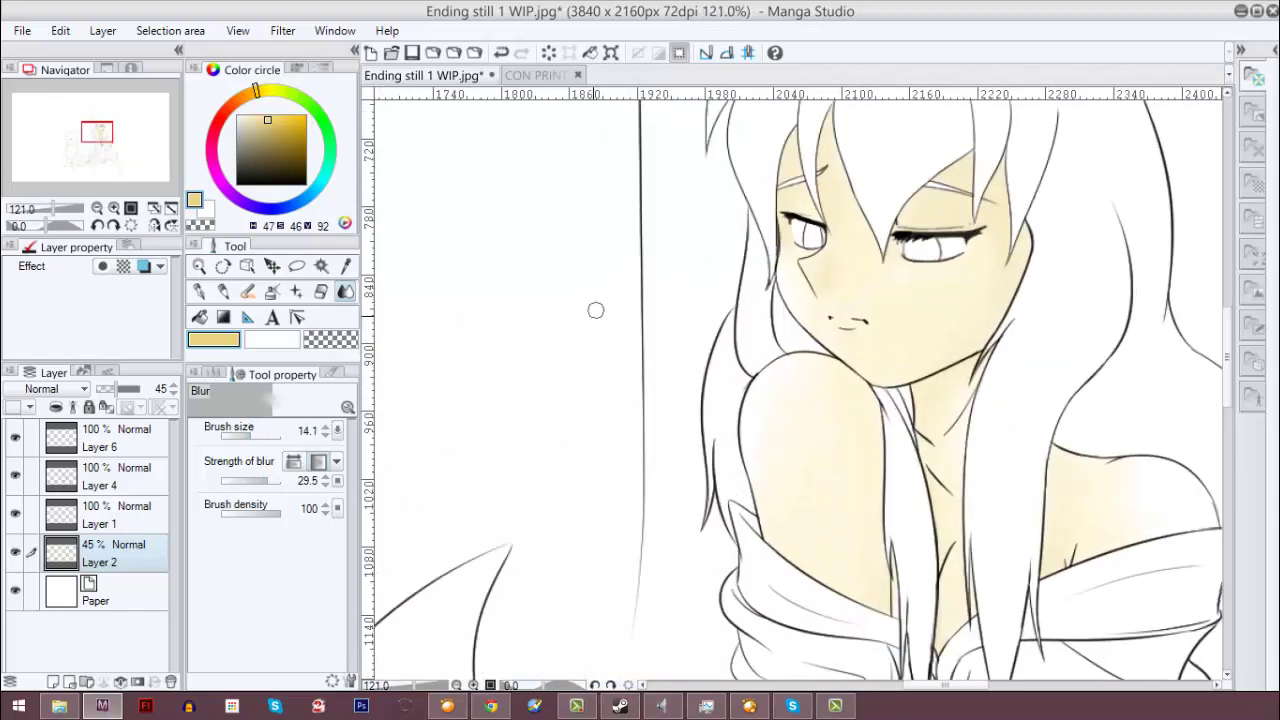
{"action": "scroll", "coordinate": [595, 310], "scroll_direction": "down", "scroll_amount": 1}
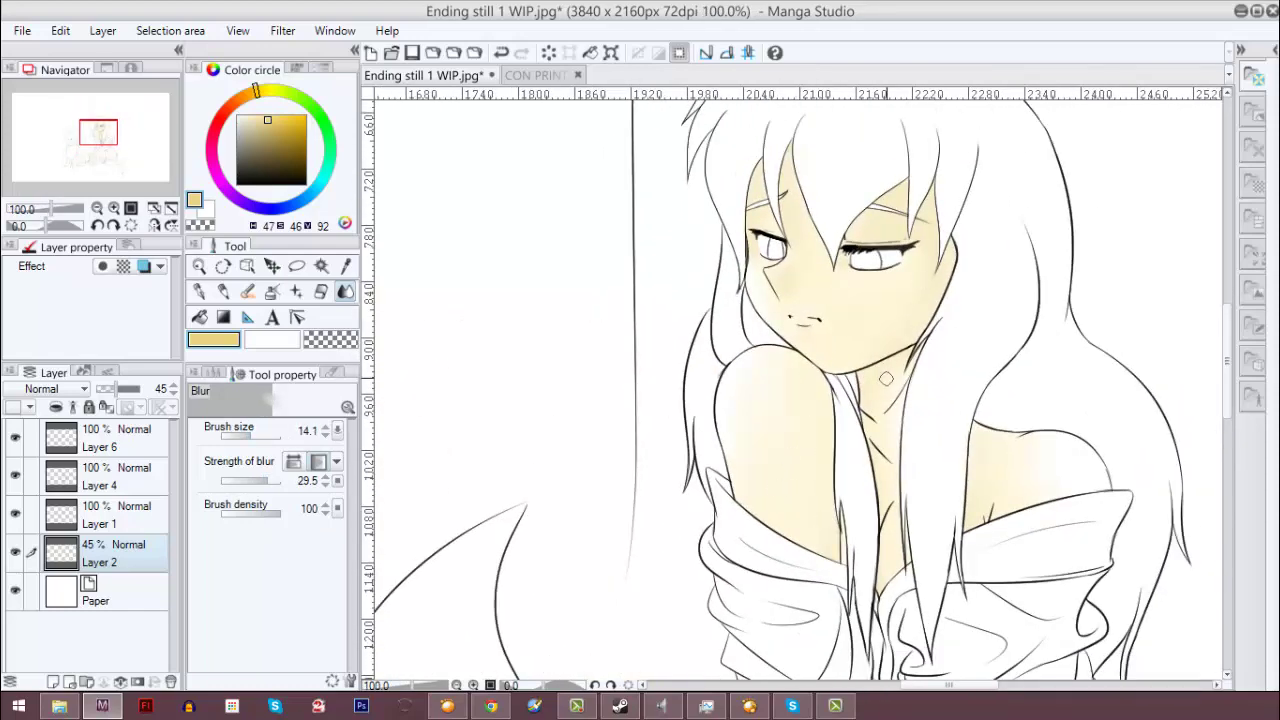
Step: Add a new layer above Layer 2, sample the teal hair colour from CON PRINT 1 COLOR WIP and select the Color change brush
{"action": "left_click", "coordinate": [53, 682]}
{"action": "left_click", "coordinate": [536, 75]}
{"action": "left_click", "coordinate": [690, 565], "text": "alt"}
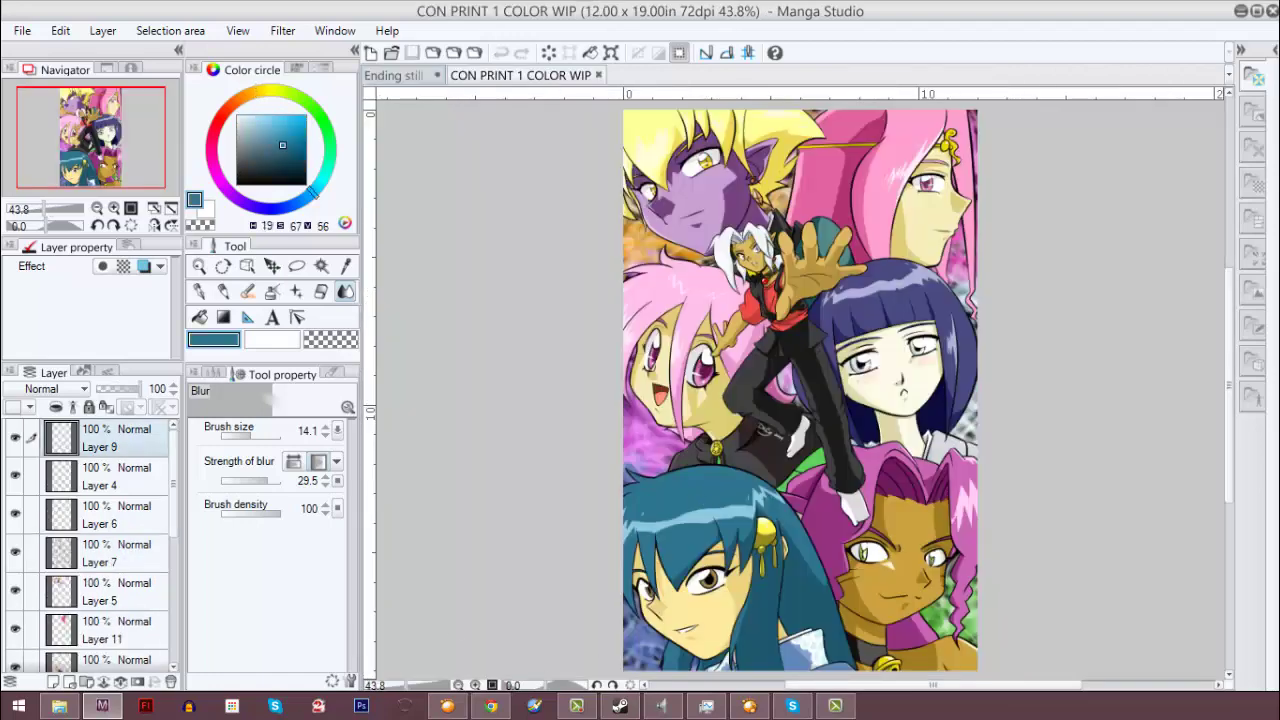
{"action": "left_click", "coordinate": [384, 76]}
{"action": "left_click_drag", "start_coordinate": [1227, 360], "coordinate": [1227, 333]}
{"action": "left_click", "coordinate": [247, 291]}
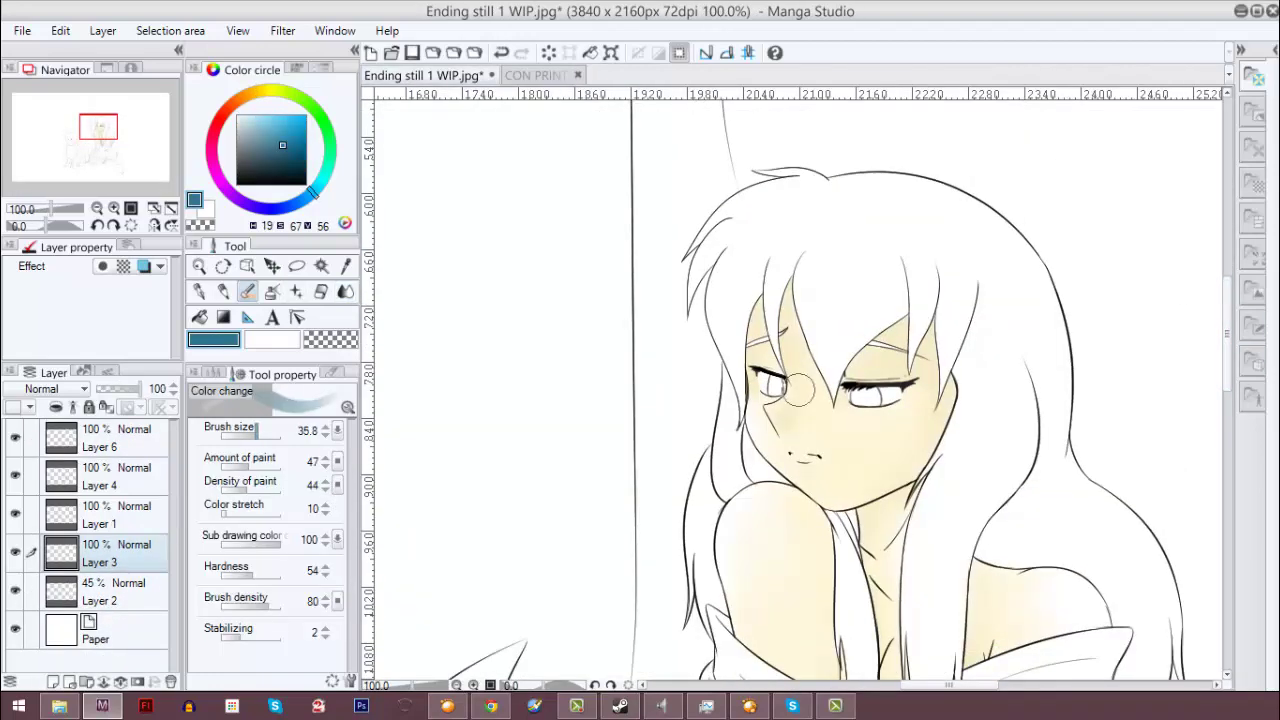
Step: Move Layer 3 below Layer 2, set its opacity to 77 and undo the trial strokes on the hair
{"action": "left_click_drag", "start_coordinate": [755, 222], "coordinate": [736, 372]}
{"action": "key", "text": "ctrl+z"}
{"action": "left_click_drag", "start_coordinate": [112, 553], "coordinate": [112, 606]}
{"action": "left_click_drag", "start_coordinate": [139, 389], "coordinate": [131, 389]}
{"action": "mouse_move", "coordinate": [735, 236]}
{"action": "left_mouse_down"}
{"action": "mouse_move", "coordinate": [838, 338]}
{"action": "mouse_move", "coordinate": [1010, 472]}
{"action": "left_mouse_up"}
{"action": "key", "text": "ctrl+z"}
Step: Paint teal on the hair strands beside the neck and around the face, starting with the brush at size 26.3
{"action": "left_click_drag", "start_coordinate": [1227, 333], "coordinate": [1227, 356]}
{"action": "key", "text": "bracketleft"}
{"action": "left_click_drag", "start_coordinate": [260, 436], "coordinate": [254, 436]}
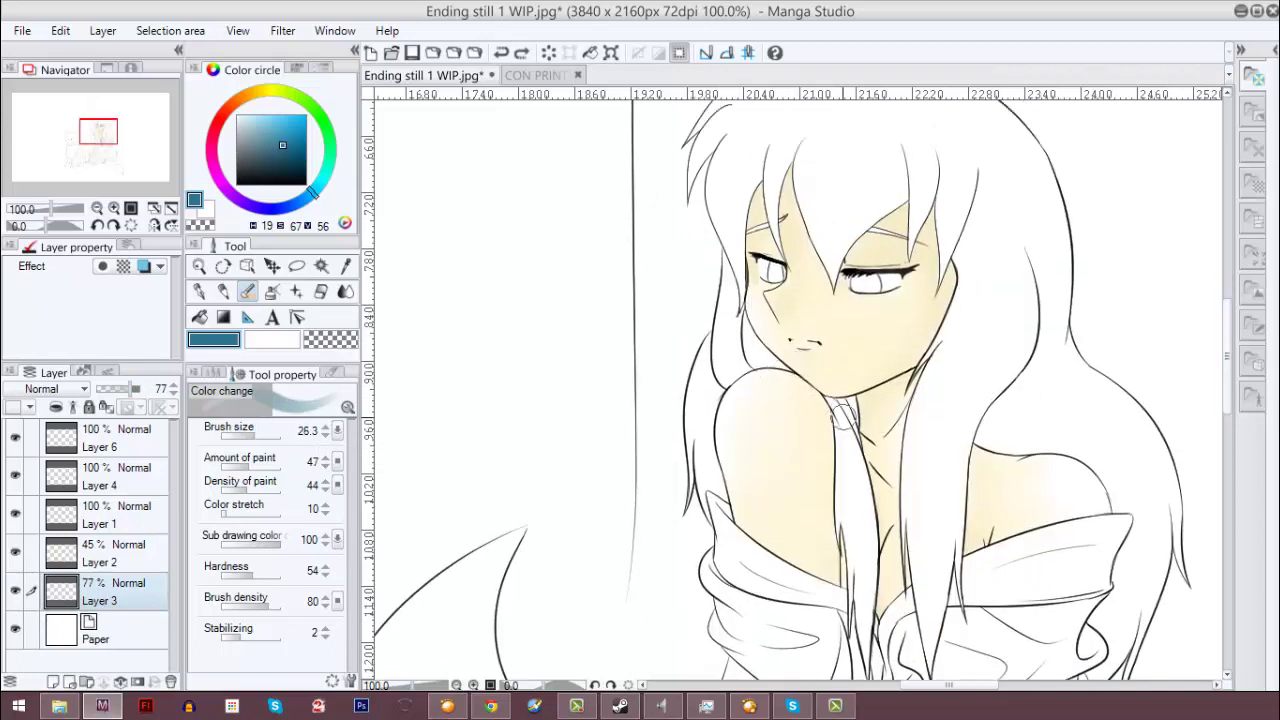
{"action": "mouse_move", "coordinate": [842, 402]}
{"action": "left_mouse_down"}
{"action": "mouse_move", "coordinate": [864, 520]}
{"action": "mouse_move", "coordinate": [853, 512]}
{"action": "mouse_move", "coordinate": [838, 530]}
{"action": "mouse_move", "coordinate": [850, 406]}
{"action": "mouse_move", "coordinate": [866, 611]}
{"action": "left_mouse_up"}
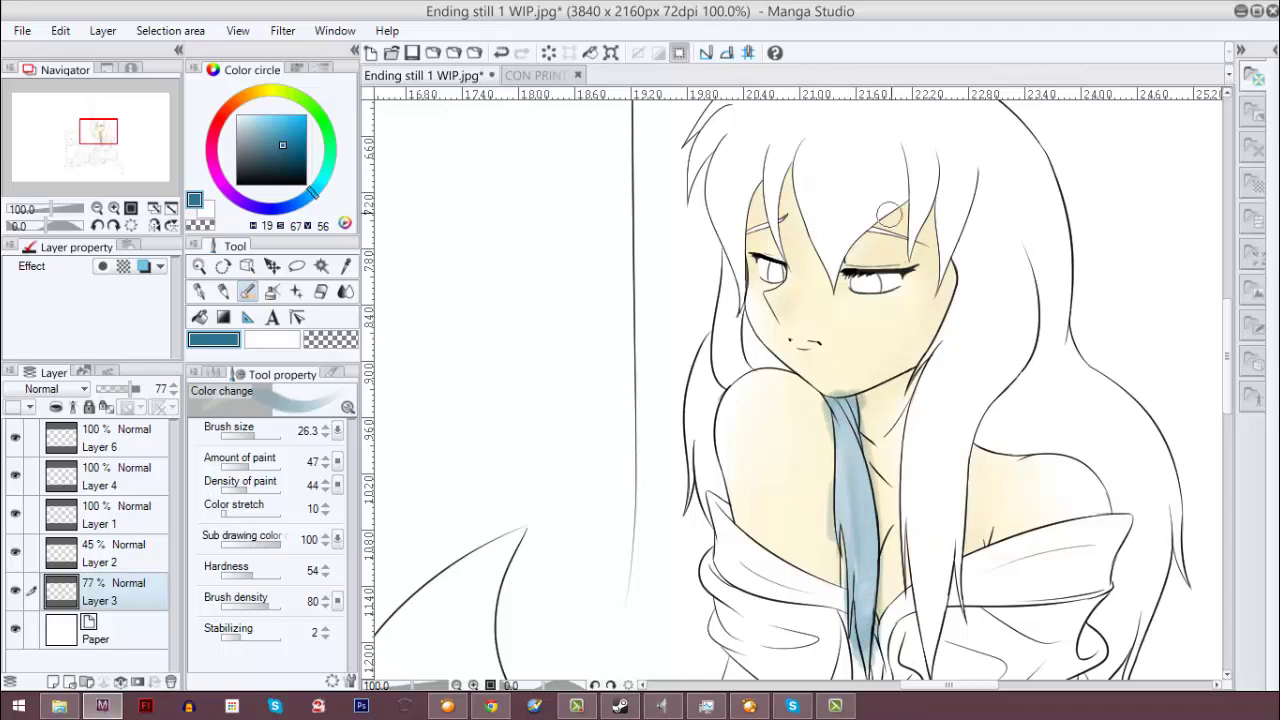
{"action": "mouse_move", "coordinate": [958, 275]}
{"action": "left_mouse_down"}
{"action": "mouse_move", "coordinate": [912, 481]}
{"action": "mouse_move", "coordinate": [931, 551]}
{"action": "mouse_move", "coordinate": [955, 473]}
{"action": "mouse_move", "coordinate": [930, 655]}
{"action": "left_mouse_up"}
{"action": "mouse_move", "coordinate": [728, 325]}
{"action": "left_mouse_down"}
{"action": "mouse_move", "coordinate": [705, 500]}
{"action": "mouse_move", "coordinate": [770, 350]}
{"action": "mouse_move", "coordinate": [876, 203]}
{"action": "mouse_move", "coordinate": [770, 236]}
{"action": "mouse_move", "coordinate": [727, 141]}
{"action": "mouse_move", "coordinate": [729, 114]}
{"action": "mouse_move", "coordinate": [770, 145]}
{"action": "left_mouse_up"}
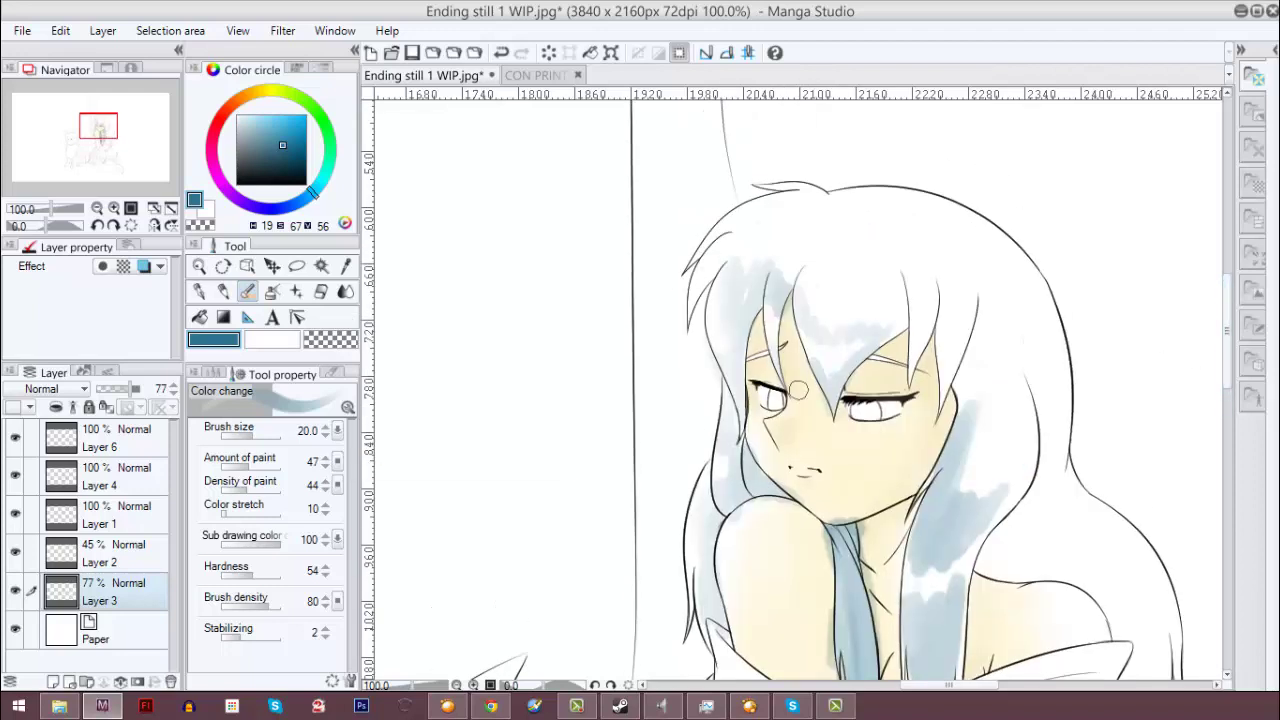
Step: Paint the top of the head and the fringe teal with the brush at size 25, redoing the first stroke
{"action": "key", "text": "bracketright"}
{"action": "left_click_drag", "start_coordinate": [729, 236], "coordinate": [814, 208]}
{"action": "key", "text": "ctrl+z"}
{"action": "mouse_move", "coordinate": [734, 240]}
{"action": "left_mouse_down"}
{"action": "mouse_move", "coordinate": [801, 250]}
{"action": "mouse_move", "coordinate": [812, 277]}
{"action": "mouse_move", "coordinate": [931, 249]}
{"action": "mouse_move", "coordinate": [935, 273]}
{"action": "mouse_move", "coordinate": [1018, 248]}
{"action": "mouse_move", "coordinate": [820, 270]}
{"action": "mouse_move", "coordinate": [883, 294]}
{"action": "mouse_move", "coordinate": [796, 296]}
{"action": "mouse_move", "coordinate": [913, 334]}
{"action": "mouse_move", "coordinate": [761, 324]}
{"action": "mouse_move", "coordinate": [931, 320]}
{"action": "mouse_move", "coordinate": [954, 368]}
{"action": "mouse_move", "coordinate": [960, 279]}
{"action": "mouse_move", "coordinate": [1022, 371]}
{"action": "mouse_move", "coordinate": [995, 274]}
{"action": "mouse_move", "coordinate": [1034, 405]}
{"action": "mouse_move", "coordinate": [971, 349]}
{"action": "left_mouse_up"}
Step: Paint the long hair behind the shoulder teal down to the sleeve
{"action": "scroll", "coordinate": [1000, 345], "scroll_direction": "down", "scroll_amount": 3}
{"action": "mouse_move", "coordinate": [1052, 332]}
{"action": "left_mouse_down"}
{"action": "mouse_move", "coordinate": [1086, 366]}
{"action": "mouse_move", "coordinate": [1104, 426]}
{"action": "left_mouse_up"}
{"action": "mouse_move", "coordinate": [1006, 331]}
{"action": "left_mouse_down"}
{"action": "mouse_move", "coordinate": [1012, 421]}
{"action": "mouse_move", "coordinate": [1046, 329]}
{"action": "mouse_move", "coordinate": [1063, 425]}
{"action": "mouse_move", "coordinate": [1094, 401]}
{"action": "mouse_move", "coordinate": [992, 421]}
{"action": "mouse_move", "coordinate": [1013, 412]}
{"action": "mouse_move", "coordinate": [1019, 369]}
{"action": "mouse_move", "coordinate": [1004, 387]}
{"action": "mouse_move", "coordinate": [1163, 517]}
{"action": "mouse_move", "coordinate": [1171, 416]}
{"action": "mouse_move", "coordinate": [1143, 495]}
{"action": "mouse_move", "coordinate": [1122, 478]}
{"action": "mouse_move", "coordinate": [1114, 568]}
{"action": "mouse_move", "coordinate": [1126, 516]}
{"action": "left_mouse_up"}
{"action": "scroll", "coordinate": [1145, 492], "scroll_direction": "down", "scroll_amount": 2}
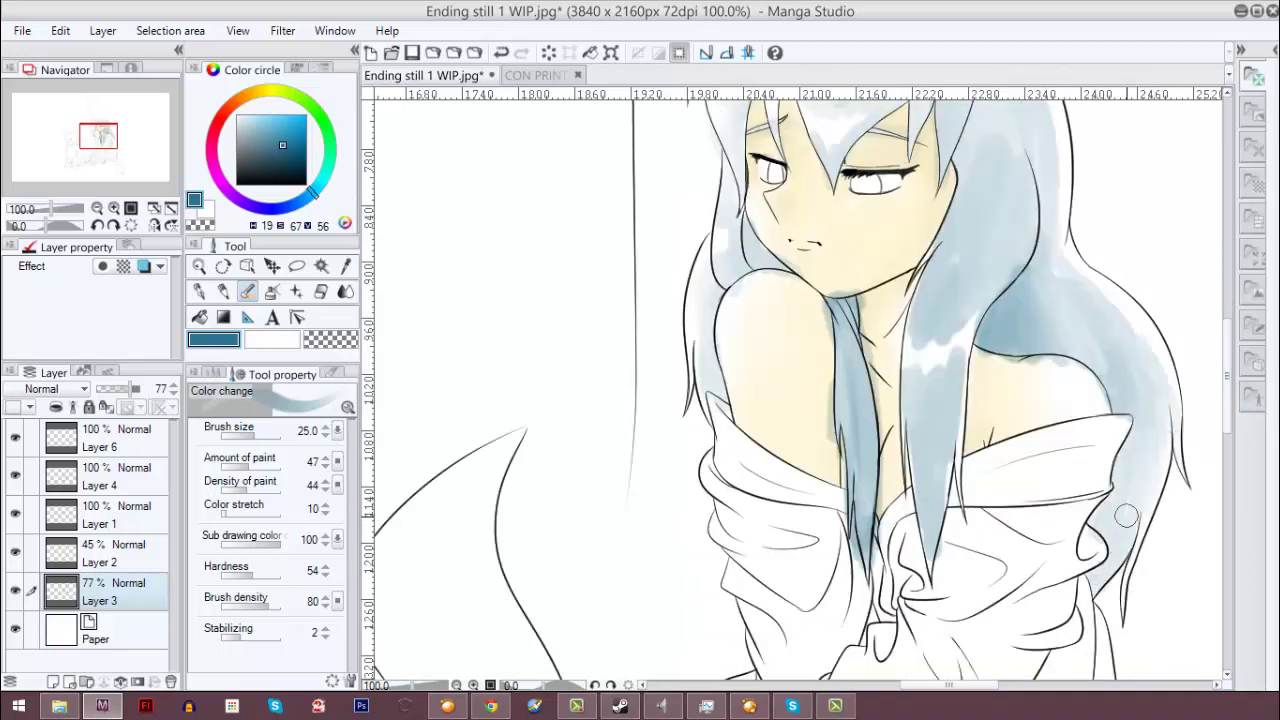
Step: Blend the teal shading of the long strands, the hair behind the shoulder and beside the face with Blur at size 13
{"action": "scroll", "coordinate": [971, 228], "scroll_direction": "up", "scroll_amount": 1}
{"action": "key", "text": "j"}
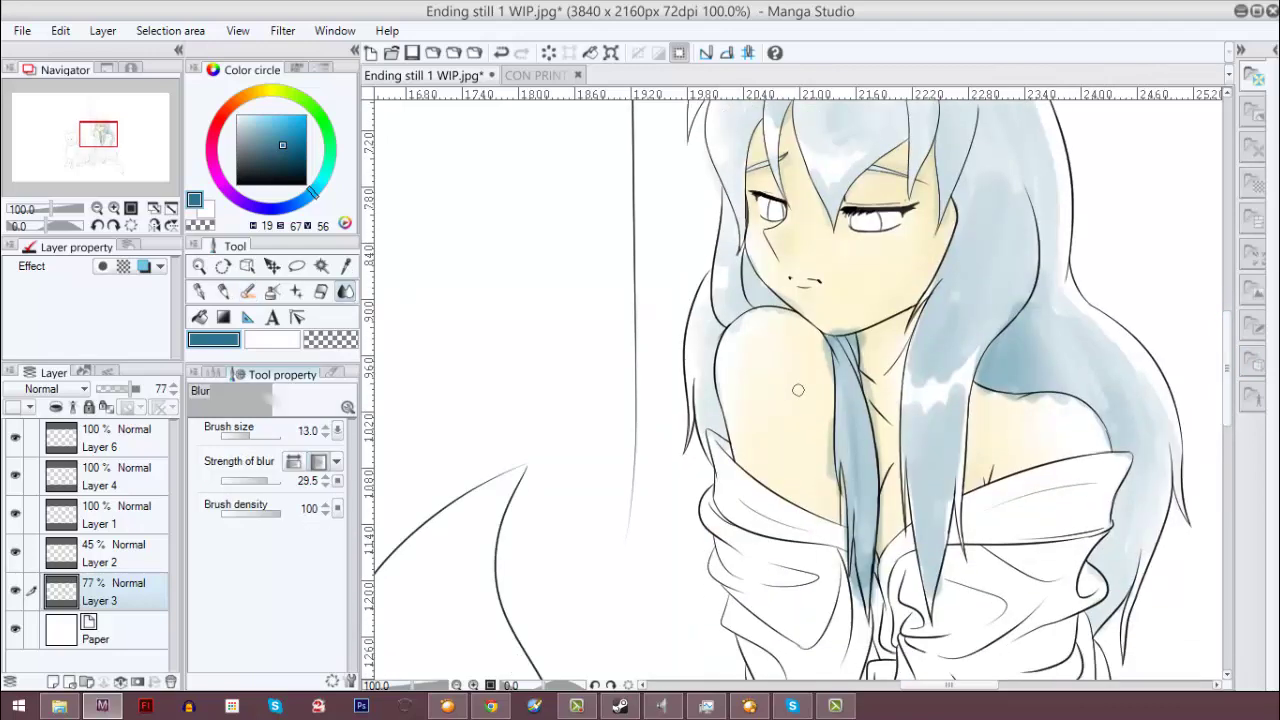
{"action": "mouse_move", "coordinate": [912, 366]}
{"action": "left_mouse_down"}
{"action": "mouse_move", "coordinate": [944, 326]}
{"action": "mouse_move", "coordinate": [922, 349]}
{"action": "mouse_move", "coordinate": [933, 343]}
{"action": "mouse_move", "coordinate": [939, 389]}
{"action": "mouse_move", "coordinate": [980, 315]}
{"action": "mouse_move", "coordinate": [1006, 314]}
{"action": "mouse_move", "coordinate": [957, 325]}
{"action": "mouse_move", "coordinate": [947, 268]}
{"action": "mouse_move", "coordinate": [928, 293]}
{"action": "mouse_move", "coordinate": [953, 261]}
{"action": "left_mouse_up"}
{"action": "mouse_move", "coordinate": [909, 410]}
{"action": "left_mouse_down"}
{"action": "mouse_move", "coordinate": [954, 429]}
{"action": "mouse_move", "coordinate": [952, 401]}
{"action": "mouse_move", "coordinate": [929, 372]}
{"action": "mouse_move", "coordinate": [919, 519]}
{"action": "mouse_move", "coordinate": [954, 460]}
{"action": "left_mouse_up"}
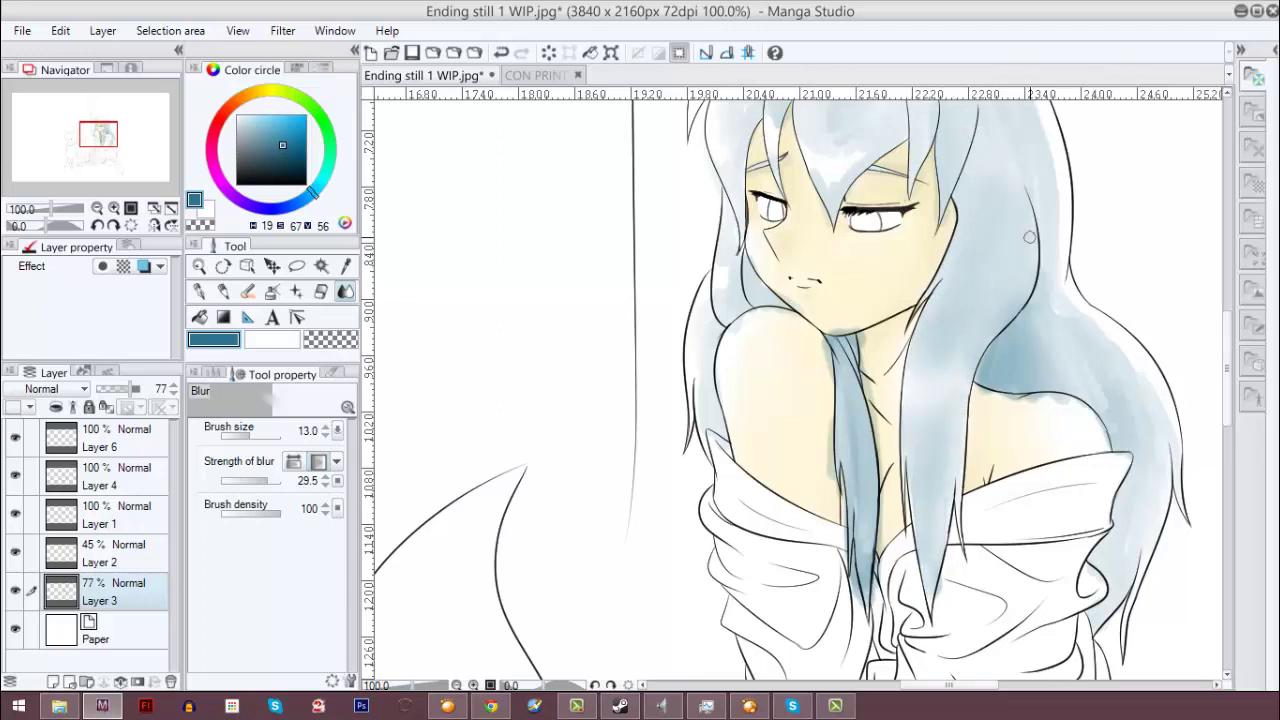
{"action": "left_click_drag", "start_coordinate": [1074, 345], "coordinate": [1026, 388]}
{"action": "mouse_move", "coordinate": [1060, 316]}
{"action": "left_mouse_down"}
{"action": "mouse_move", "coordinate": [1146, 372]}
{"action": "mouse_move", "coordinate": [1139, 528]}
{"action": "left_mouse_up"}
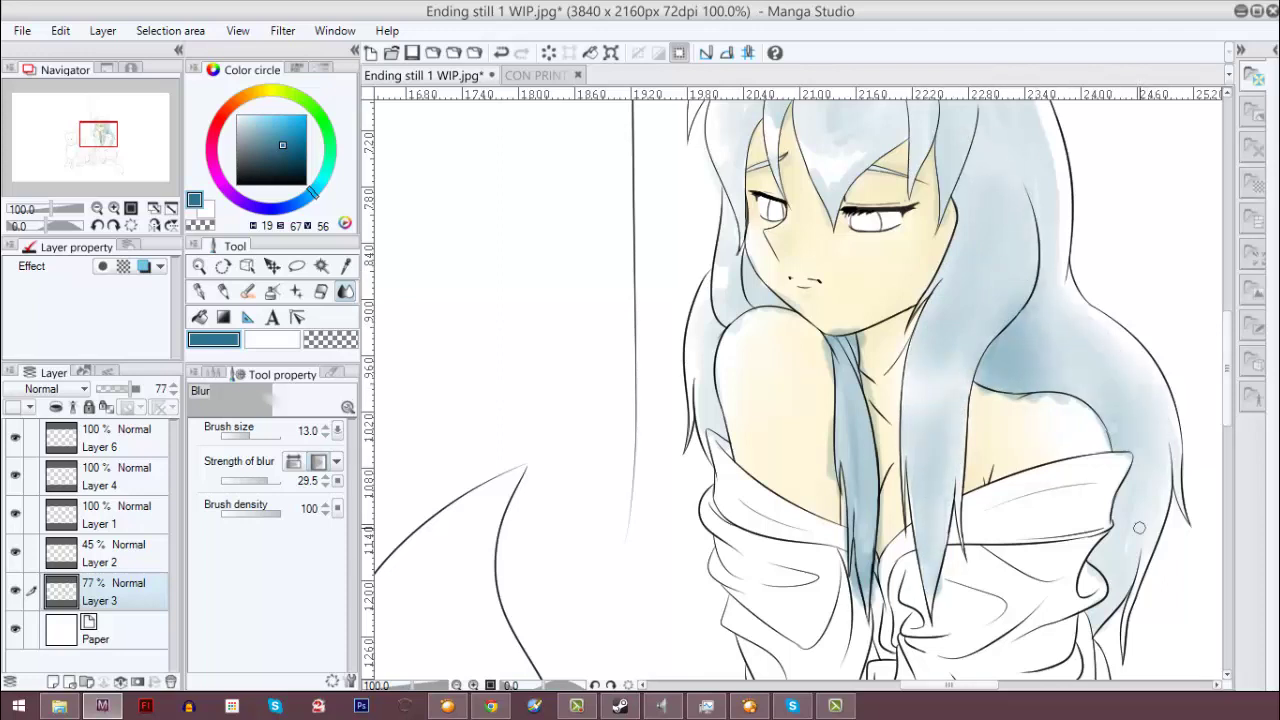
{"action": "left_click_drag", "start_coordinate": [865, 498], "coordinate": [849, 476]}
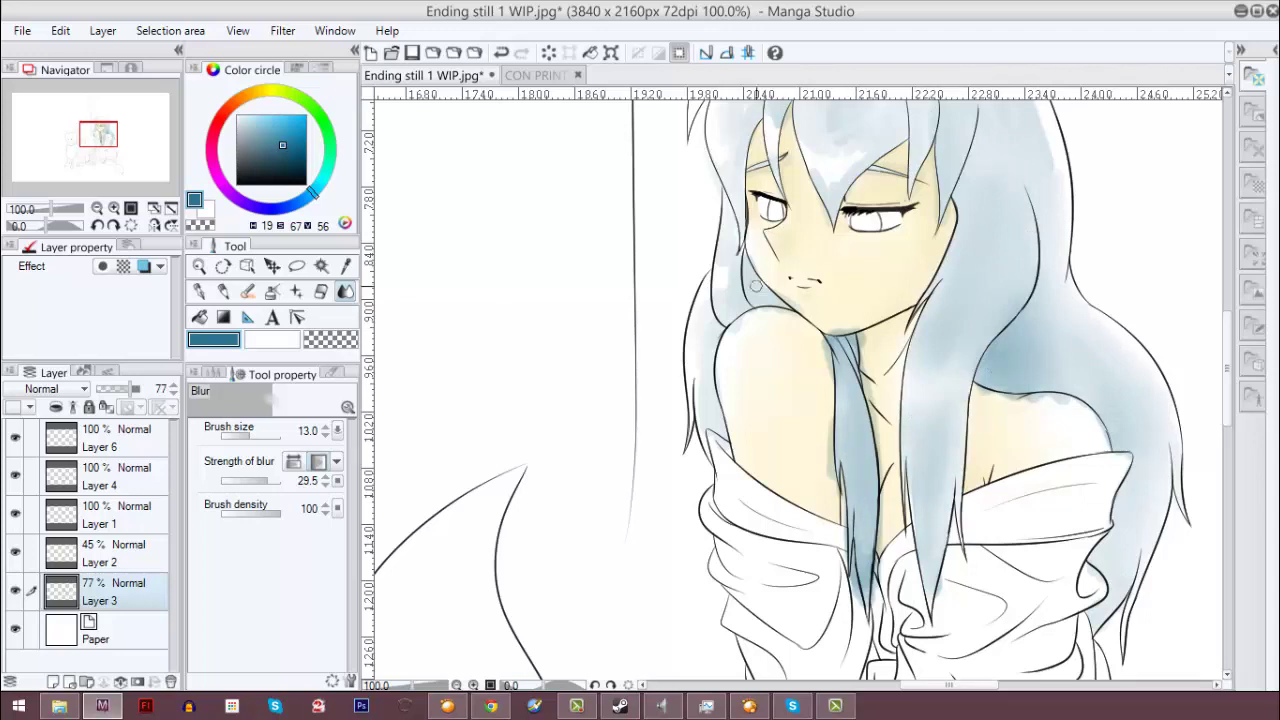
{"action": "left_click_drag", "start_coordinate": [727, 262], "coordinate": [722, 290]}
Step: Add teal strokes to the crown above the fringe with the Color change brush and undo a trial eraser stroke
{"action": "scroll", "coordinate": [800, 200], "scroll_direction": "up", "scroll_amount": 3}
{"action": "key", "text": "b"}
{"action": "mouse_move", "coordinate": [807, 220]}
{"action": "left_mouse_down"}
{"action": "mouse_move", "coordinate": [886, 210]}
{"action": "mouse_move", "coordinate": [877, 217]}
{"action": "left_mouse_up"}
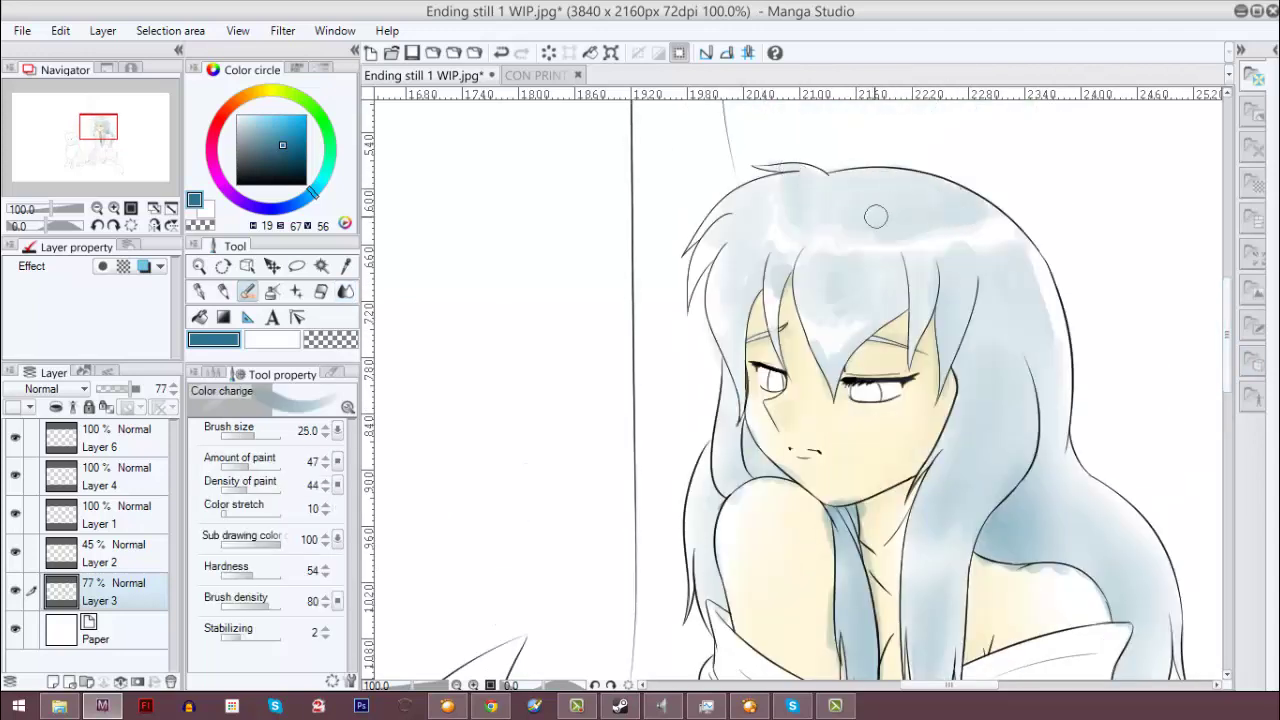
{"action": "key", "text": "e"}
{"action": "mouse_move", "coordinate": [743, 325]}
{"action": "left_mouse_down"}
{"action": "mouse_move", "coordinate": [754, 242]}
{"action": "mouse_move", "coordinate": [832, 352]}
{"action": "left_mouse_up"}
{"action": "key", "text": "ctrl+z"}
Step: Blur the white highlights across the crown and fringe into the teal with the Blur brush at size 13
{"action": "key", "text": "j"}
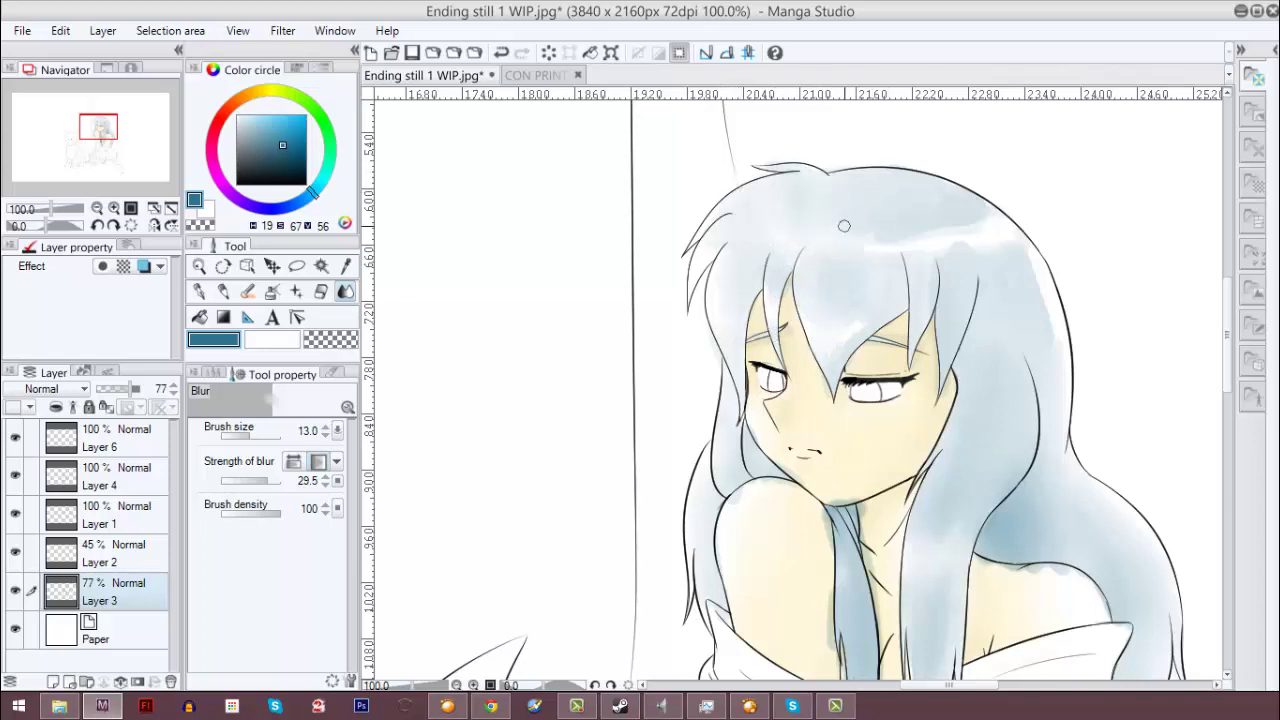
{"action": "left_click_drag", "start_coordinate": [844, 226], "coordinate": [872, 327]}
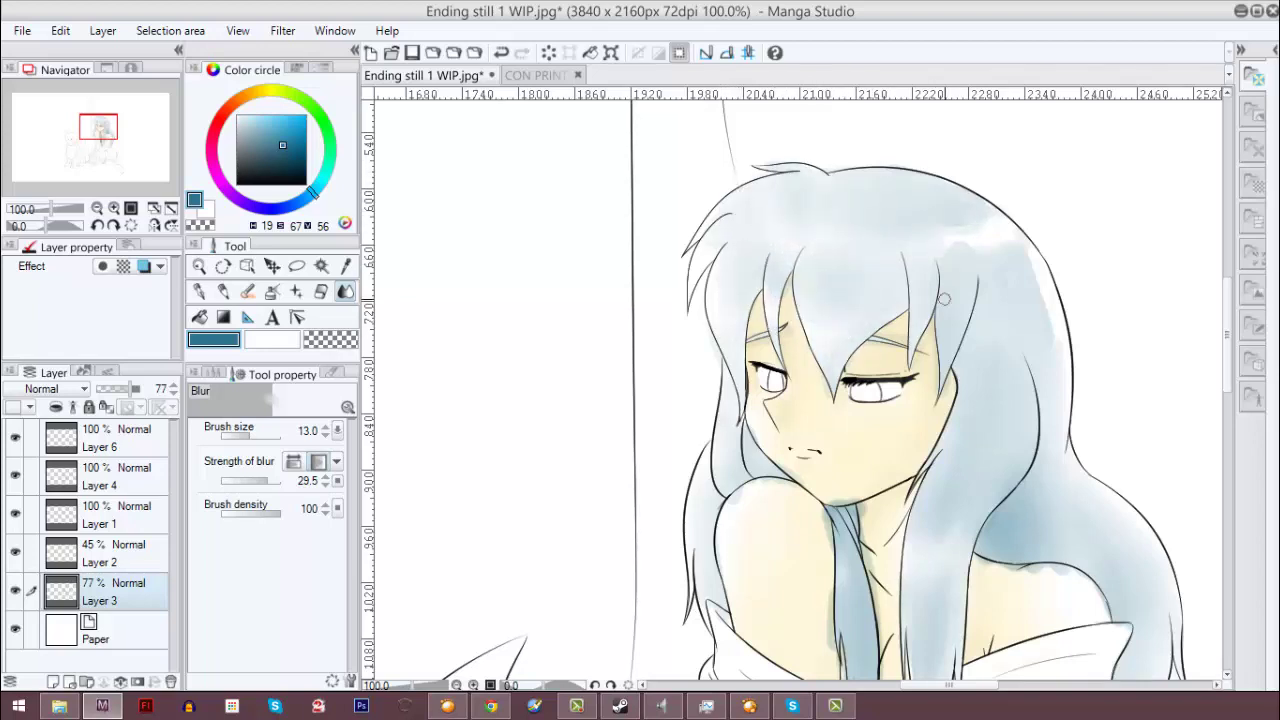
{"action": "mouse_move", "coordinate": [944, 298]}
{"action": "left_mouse_down"}
{"action": "mouse_move", "coordinate": [1014, 288]}
{"action": "mouse_move", "coordinate": [1021, 266]}
{"action": "mouse_move", "coordinate": [1052, 295]}
{"action": "left_mouse_up"}
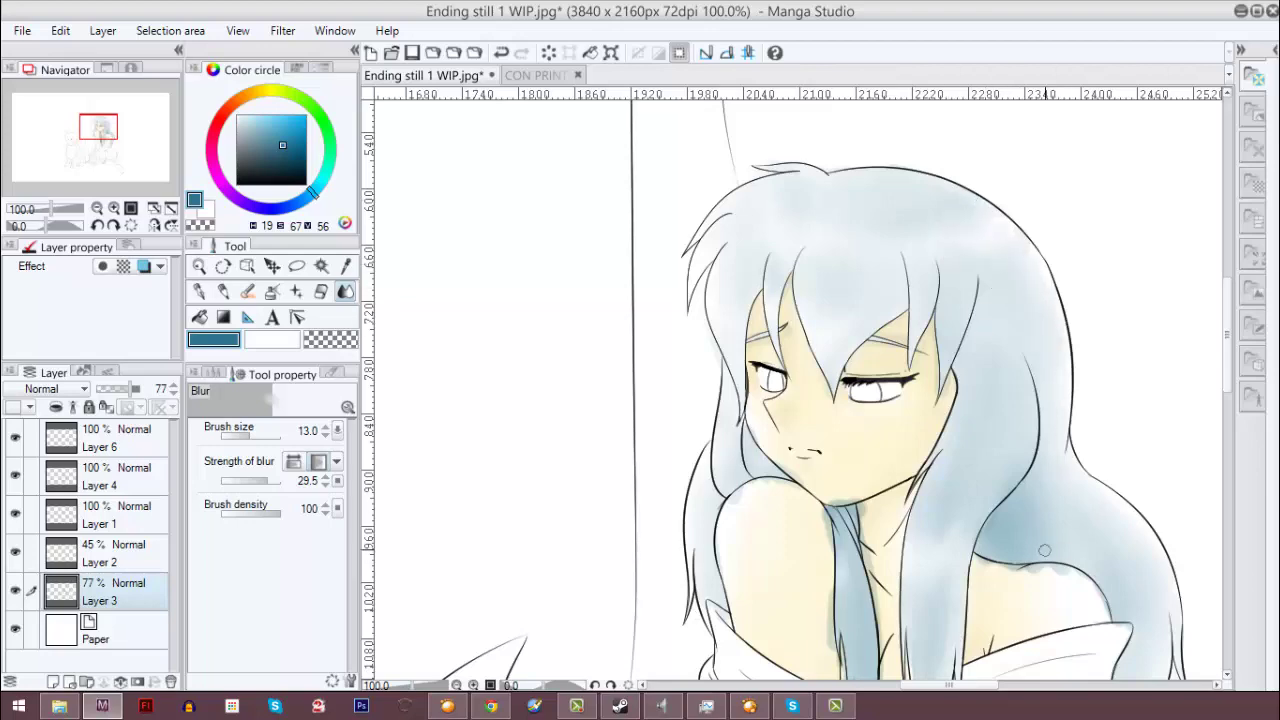
Step: Set the Softer eraser to size 12.1, hardness 49 and density 69, and erase stray teal from the face beside the fringe
{"action": "scroll", "coordinate": [1037, 291], "scroll_direction": "up", "scroll_amount": 4}
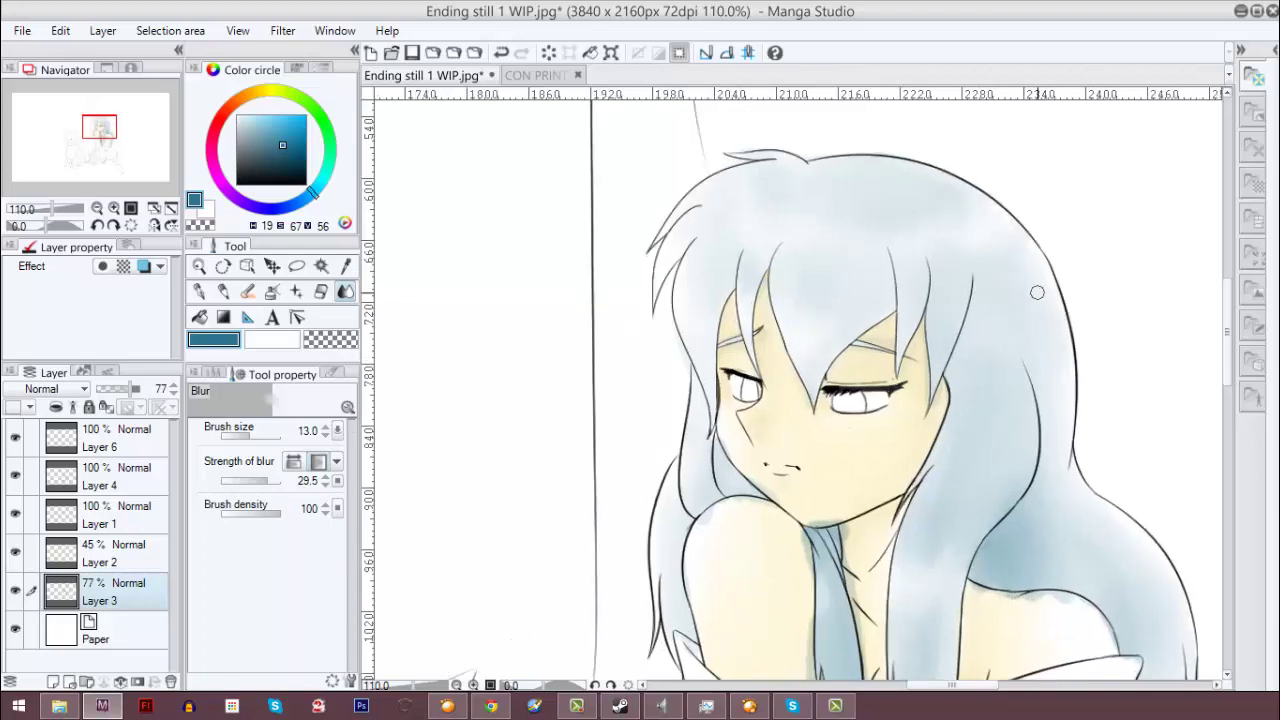
{"action": "key", "text": "e"}
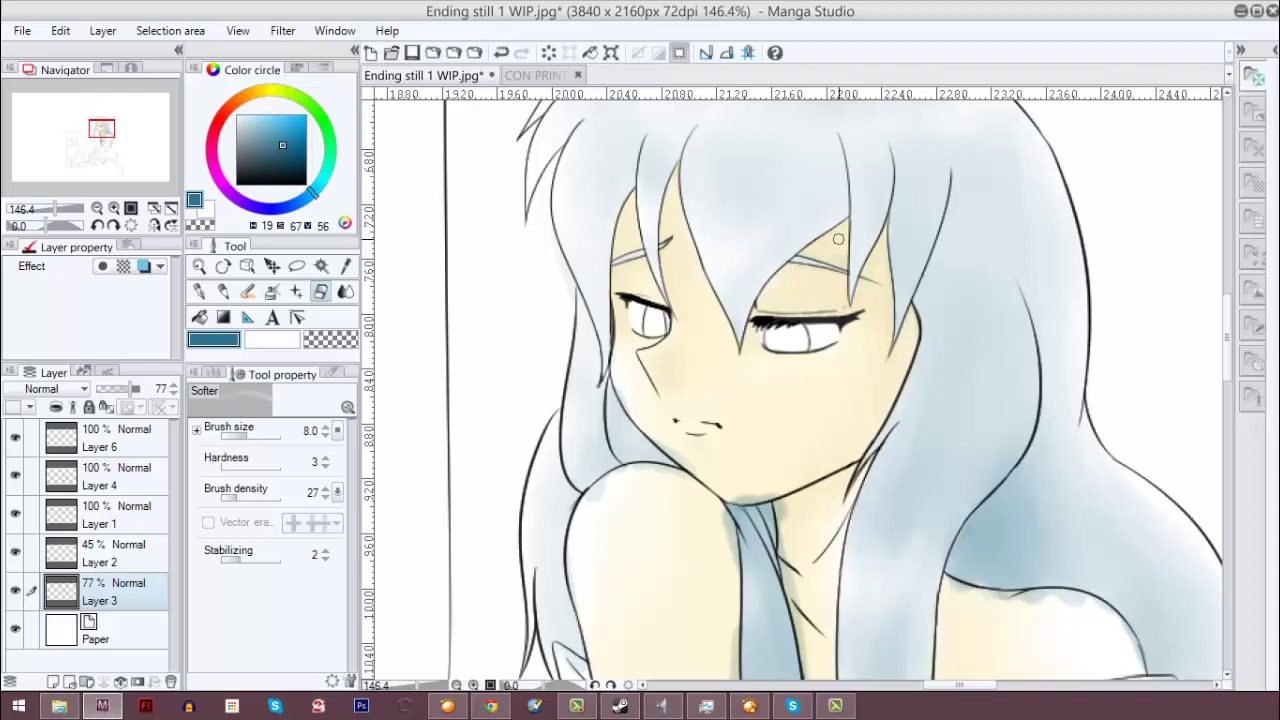
{"action": "left_click", "coordinate": [249, 436]}
{"action": "left_click", "coordinate": [236, 464]}
{"action": "left_click", "coordinate": [249, 466]}
{"action": "left_click", "coordinate": [259, 497]}
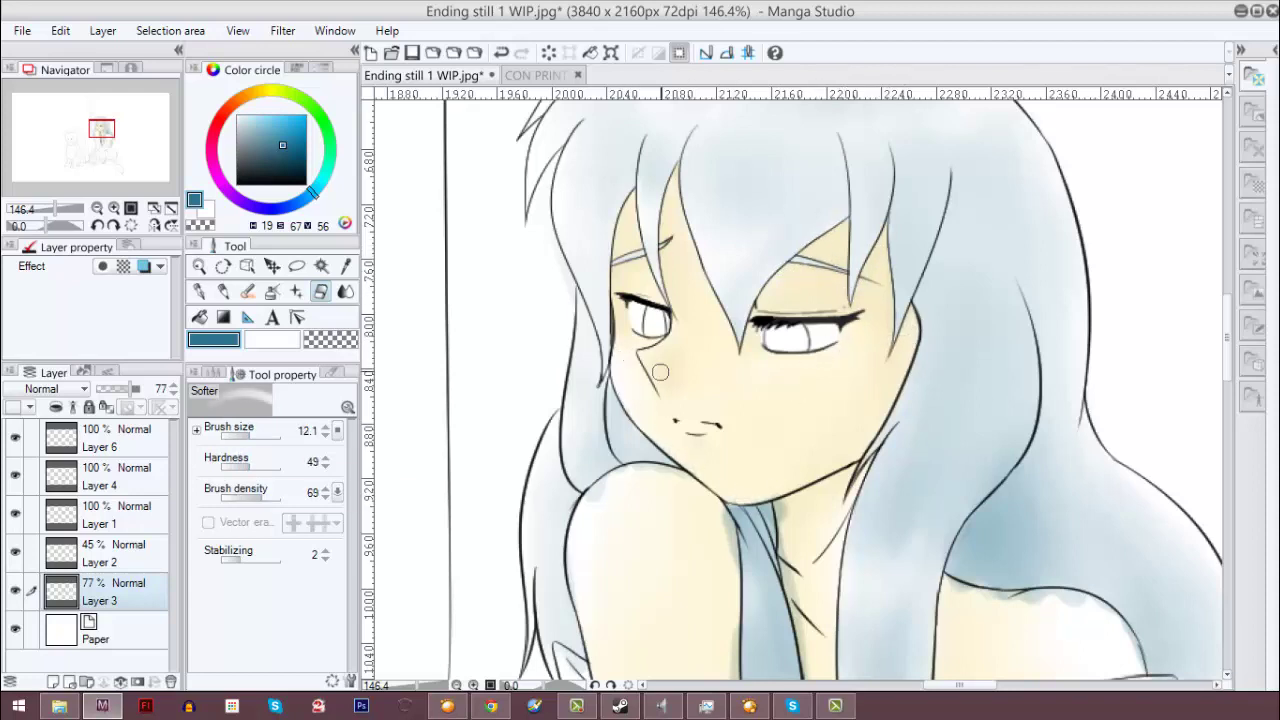
{"action": "left_click_drag", "start_coordinate": [647, 275], "coordinate": [649, 270]}
Step: Reduce the eraser to size 8 and remove the teal overspill along the raised shoulder, the upper arm and the chin line
{"action": "scroll", "coordinate": [878, 311], "scroll_direction": "down", "scroll_amount": 3}
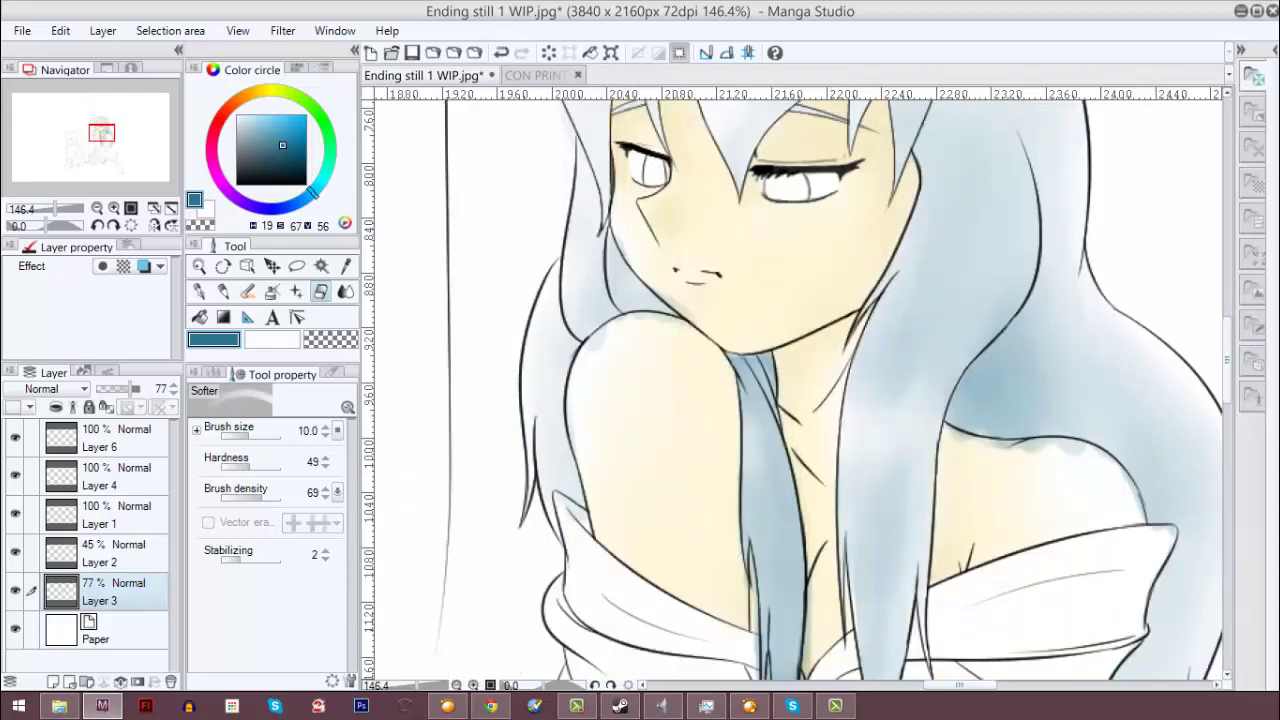
{"action": "key", "text": "bracketleft"}
{"action": "left_click_drag", "start_coordinate": [661, 297], "coordinate": [707, 326]}
{"action": "left_click_drag", "start_coordinate": [600, 338], "coordinate": [684, 323]}
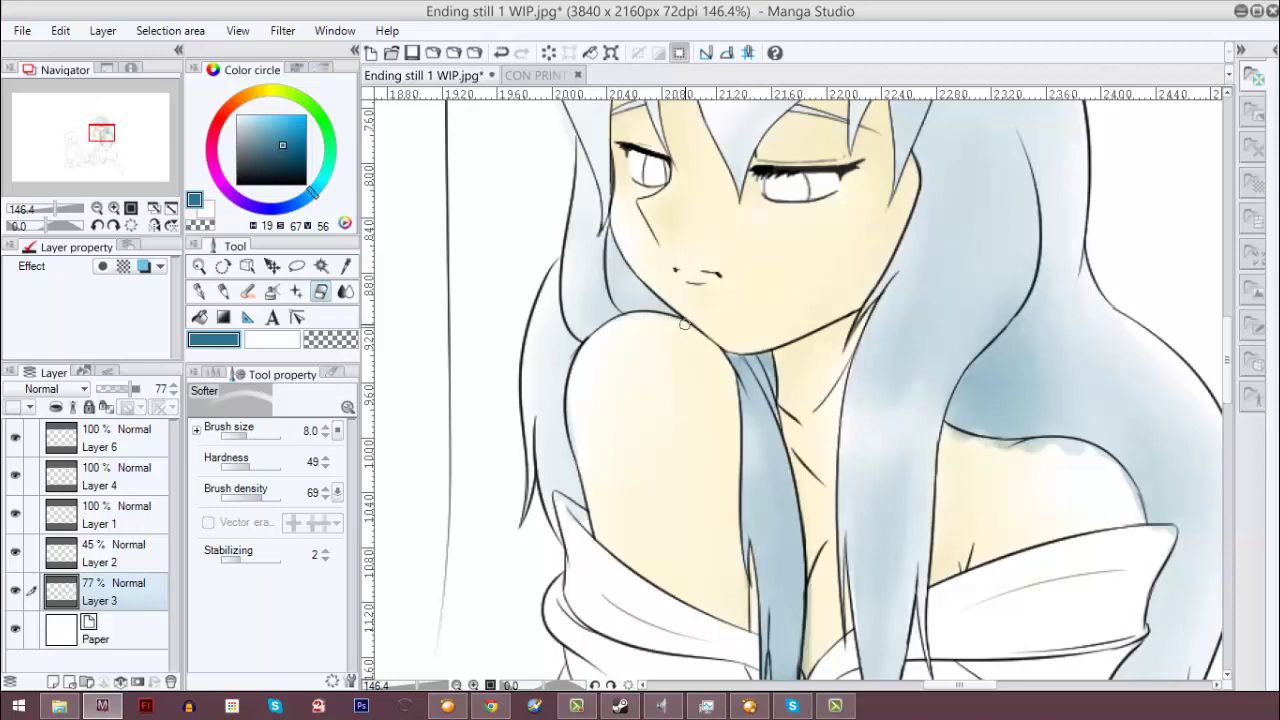
{"action": "left_click_drag", "start_coordinate": [572, 405], "coordinate": [591, 519]}
{"action": "scroll", "coordinate": [567, 313], "scroll_direction": "up", "scroll_amount": 4}
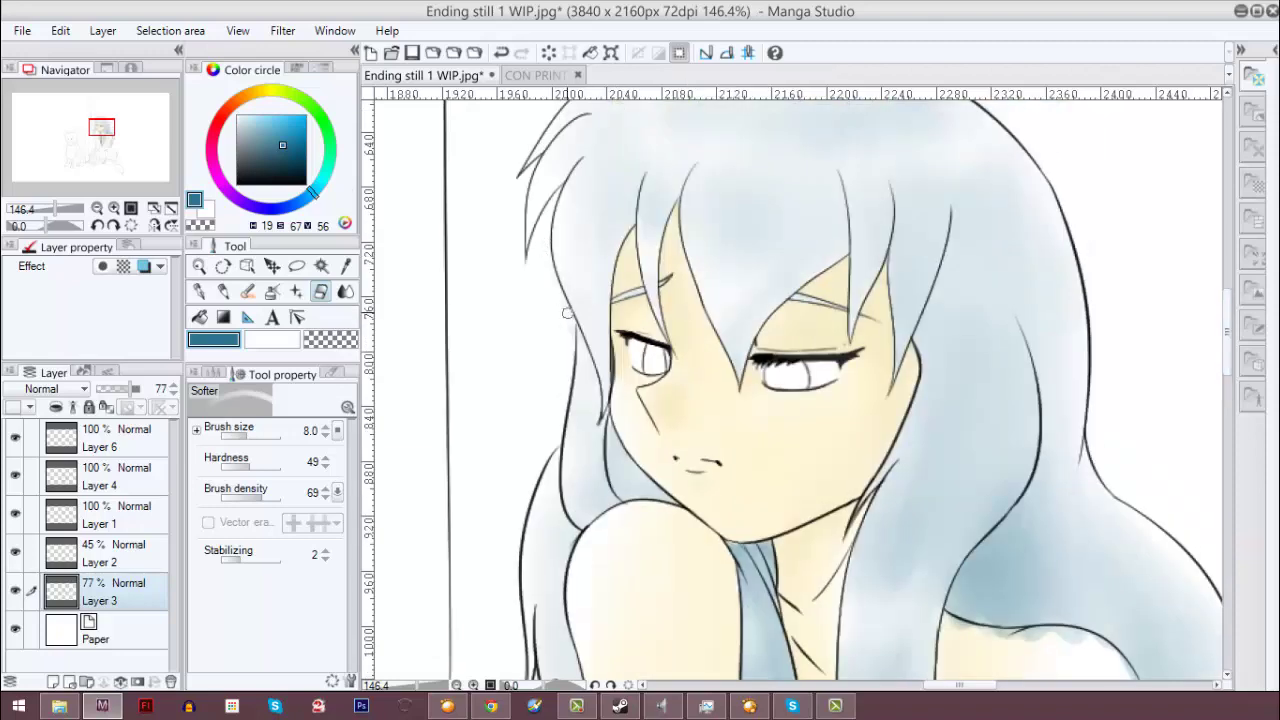
Step: Erase the teal overspill from the bare shoulder under the back hair and along the outer hair edge beside the sleeve, undoing one stroke
{"action": "scroll", "coordinate": [577, 242], "scroll_direction": "down", "scroll_amount": 8}
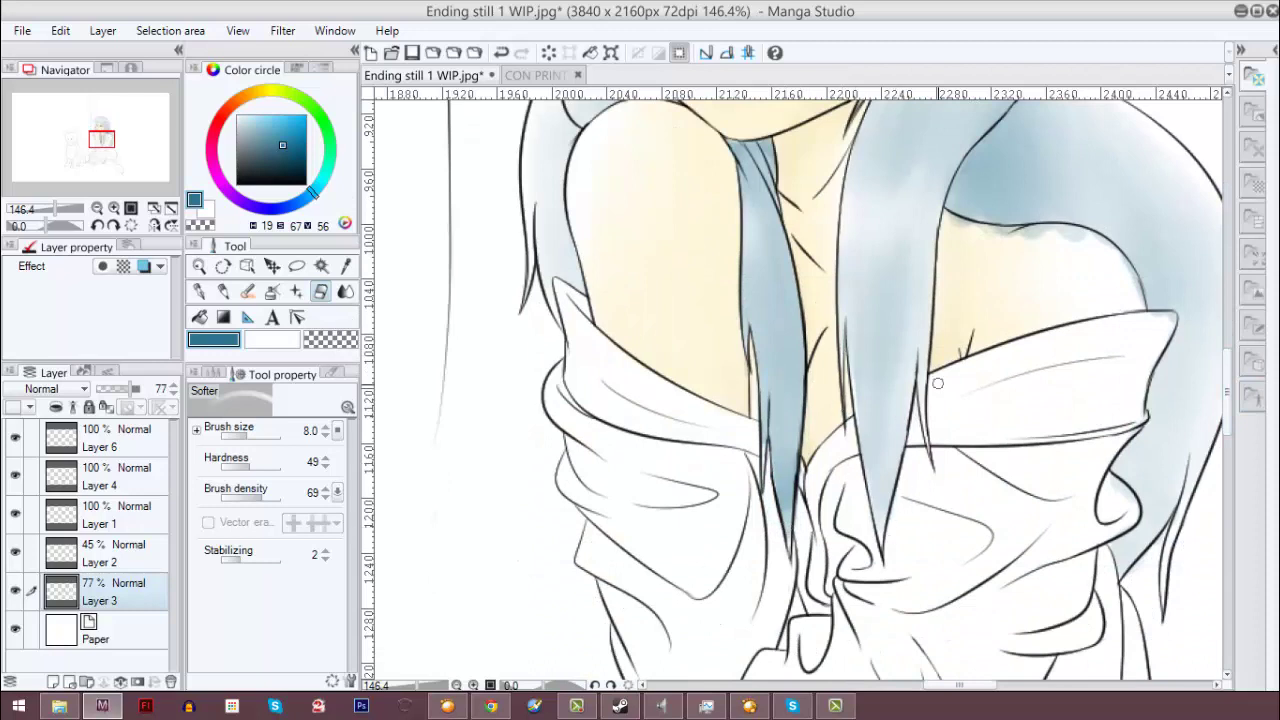
{"action": "mouse_move", "coordinate": [947, 216]}
{"action": "left_mouse_down"}
{"action": "mouse_move", "coordinate": [947, 162]}
{"action": "mouse_move", "coordinate": [1048, 237]}
{"action": "mouse_move", "coordinate": [949, 279]}
{"action": "mouse_move", "coordinate": [882, 130]}
{"action": "mouse_move", "coordinate": [973, 218]}
{"action": "mouse_move", "coordinate": [944, 261]}
{"action": "mouse_move", "coordinate": [1047, 232]}
{"action": "mouse_move", "coordinate": [1101, 238]}
{"action": "mouse_move", "coordinate": [1126, 269]}
{"action": "mouse_move", "coordinate": [1159, 349]}
{"action": "mouse_move", "coordinate": [1121, 491]}
{"action": "left_mouse_up"}
{"action": "key", "text": "ctrl+z"}
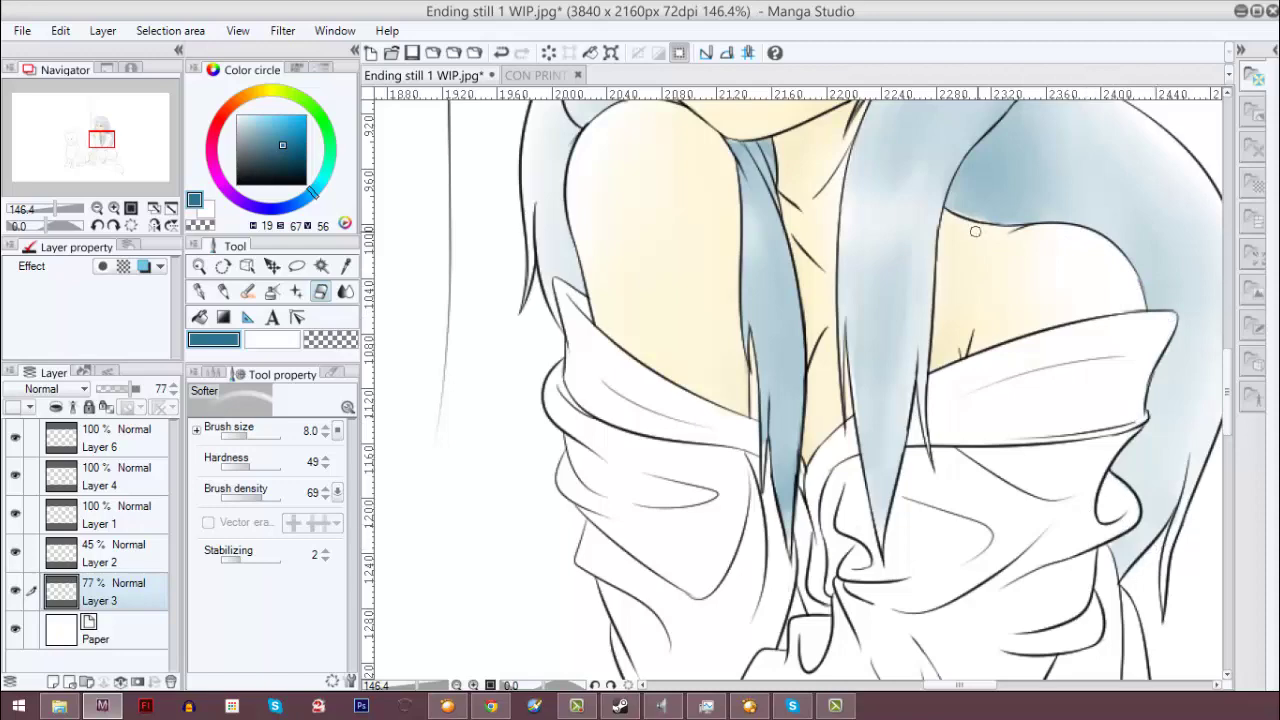
{"action": "scroll", "coordinate": [1154, 326], "scroll_direction": "down", "scroll_amount": 4}
{"action": "left_click_drag", "start_coordinate": [1168, 180], "coordinate": [1180, 545]}
{"action": "scroll", "coordinate": [1180, 540], "scroll_direction": "up", "scroll_amount": 5}
{"action": "scroll", "coordinate": [1169, 309], "scroll_direction": "down", "scroll_amount": 5}
{"action": "left_click_drag", "start_coordinate": [1120, 290], "coordinate": [1126, 430]}
{"action": "scroll", "coordinate": [1066, 240], "scroll_direction": "up", "scroll_amount": 2}
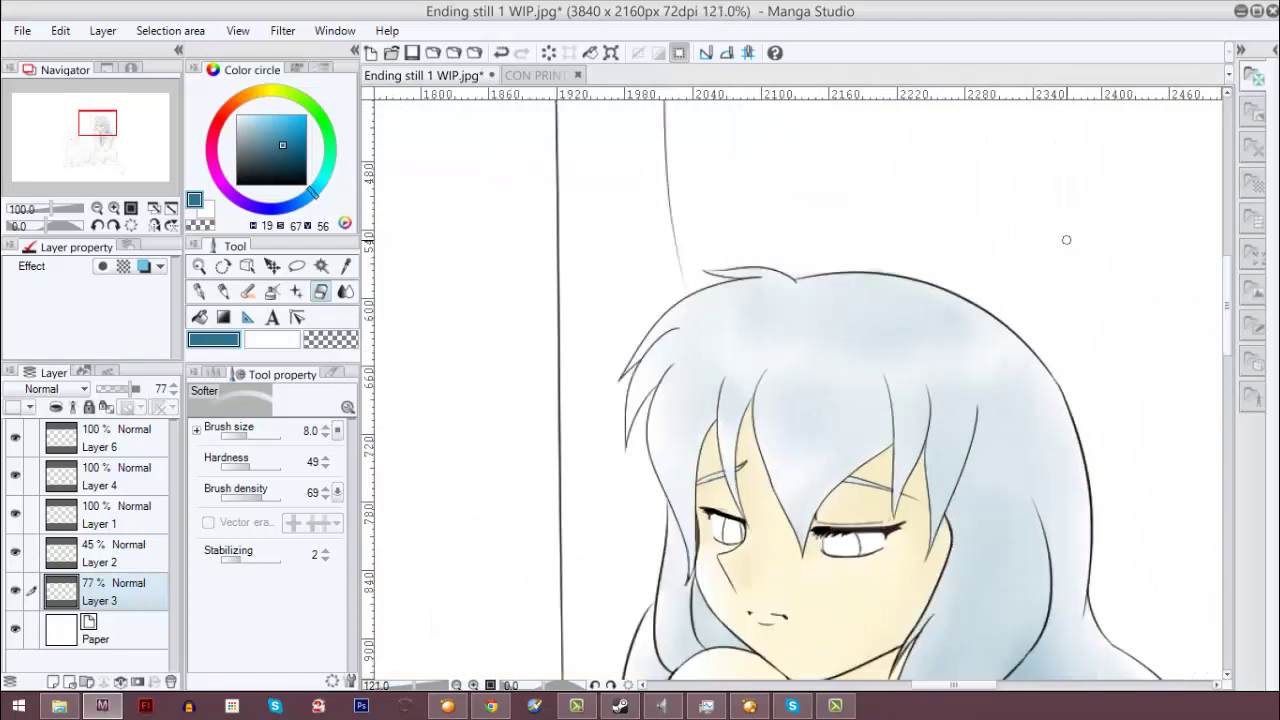
Step: Blend the pale teal shading on the crown of the head with the Blur brush at size 13
{"action": "scroll", "coordinate": [1066, 240], "scroll_direction": "up", "scroll_amount": 3}
{"action": "mouse_move", "coordinate": [945, 685]}
{"action": "left_mouse_down"}
{"action": "mouse_move", "coordinate": [925, 685]}
{"action": "mouse_move", "coordinate": [991, 685]}
{"action": "left_mouse_up"}
{"action": "left_click", "coordinate": [346, 292]}
{"action": "scroll", "coordinate": [490, 359], "scroll_direction": "left", "scroll_amount": 1}
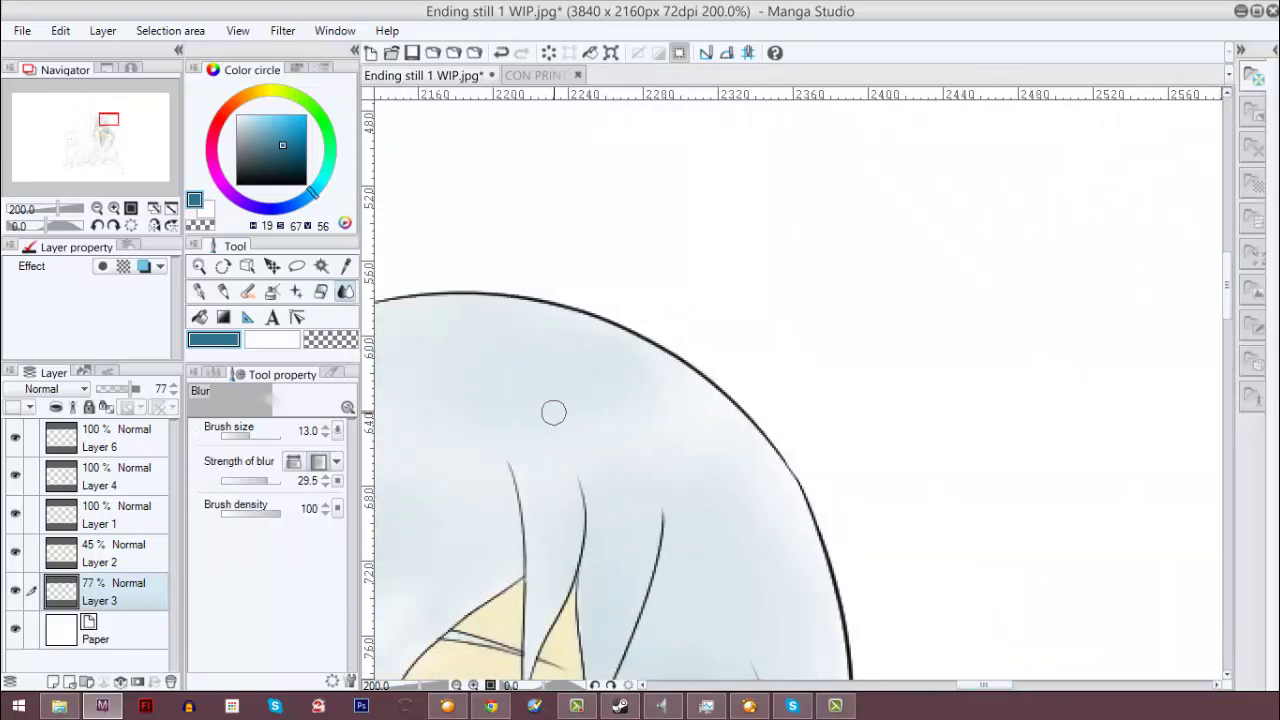
Step: Paint the legs, forearm and hands pale yellow on Layer 2 with Color change at size 48.8, and soften the colour with Blur at size 26.3
{"action": "scroll", "coordinate": [790, 390], "scroll_direction": "down", "scroll_amount": 3}
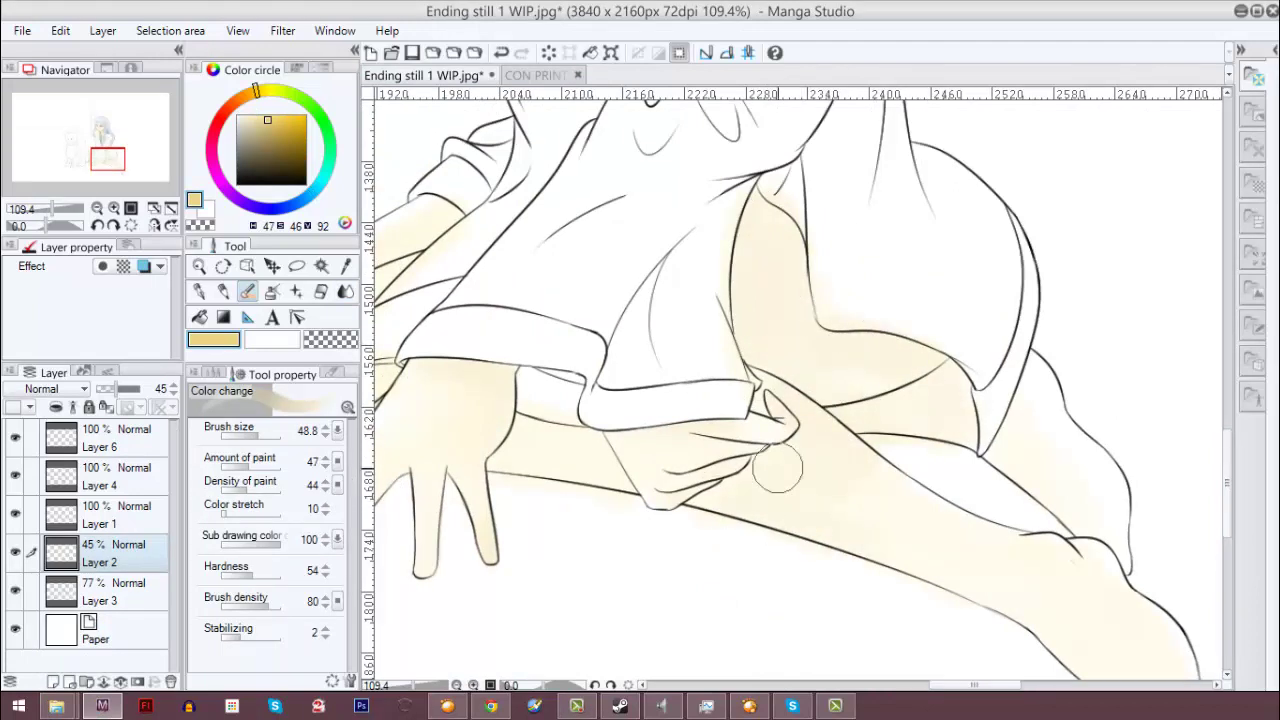
{"action": "scroll", "coordinate": [514, 443], "scroll_direction": "left", "scroll_amount": 4}
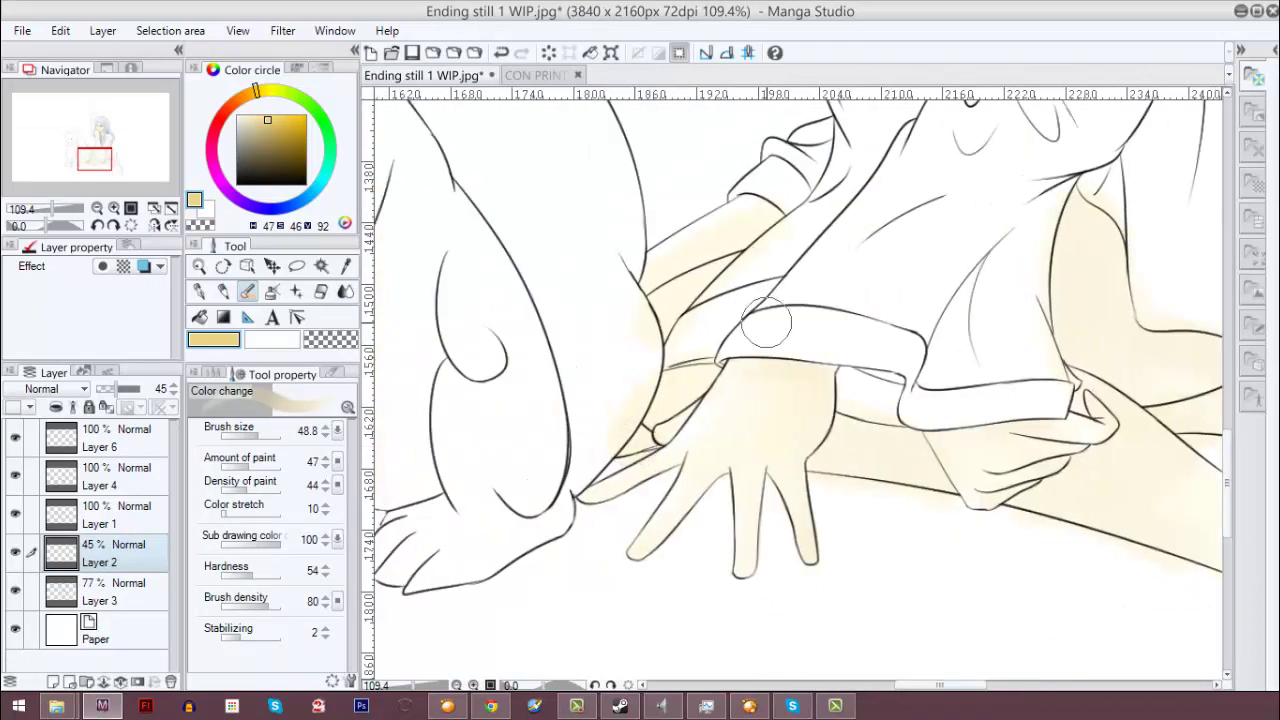
{"action": "key", "text": "j"}
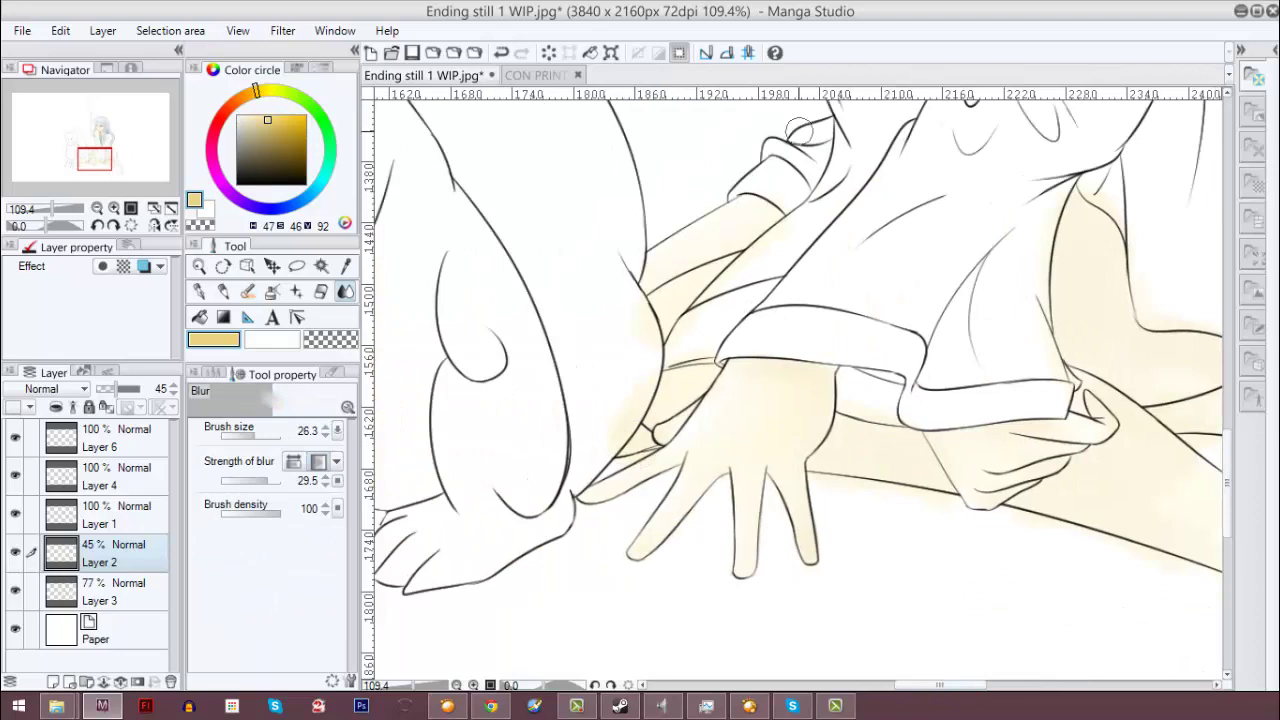
{"action": "scroll", "coordinate": [743, 393], "scroll_direction": "right", "scroll_amount": 6}
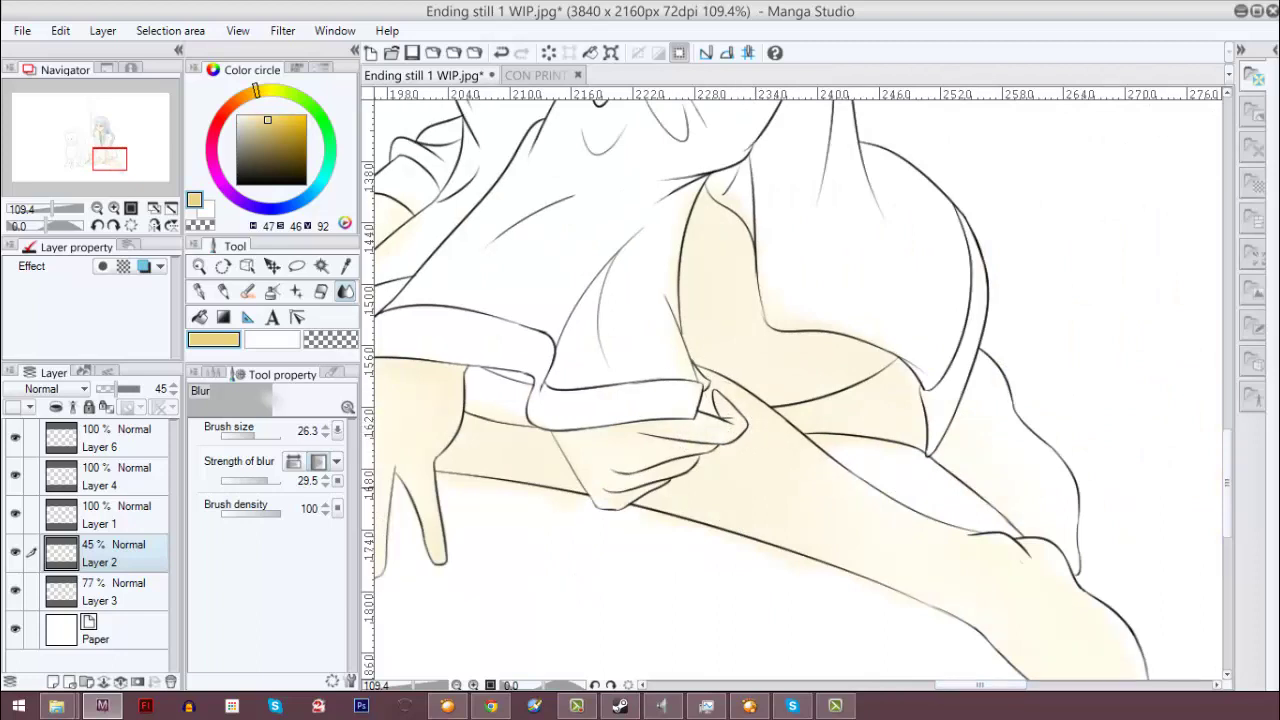
{"action": "scroll", "coordinate": [713, 473], "scroll_direction": "down", "scroll_amount": 3}
Step: Erase the skin colour spilling outside the legs, hands, forearm and clothing edges with the Softer eraser at size 8, and make Layer 4 active
{"action": "key", "text": "e"}
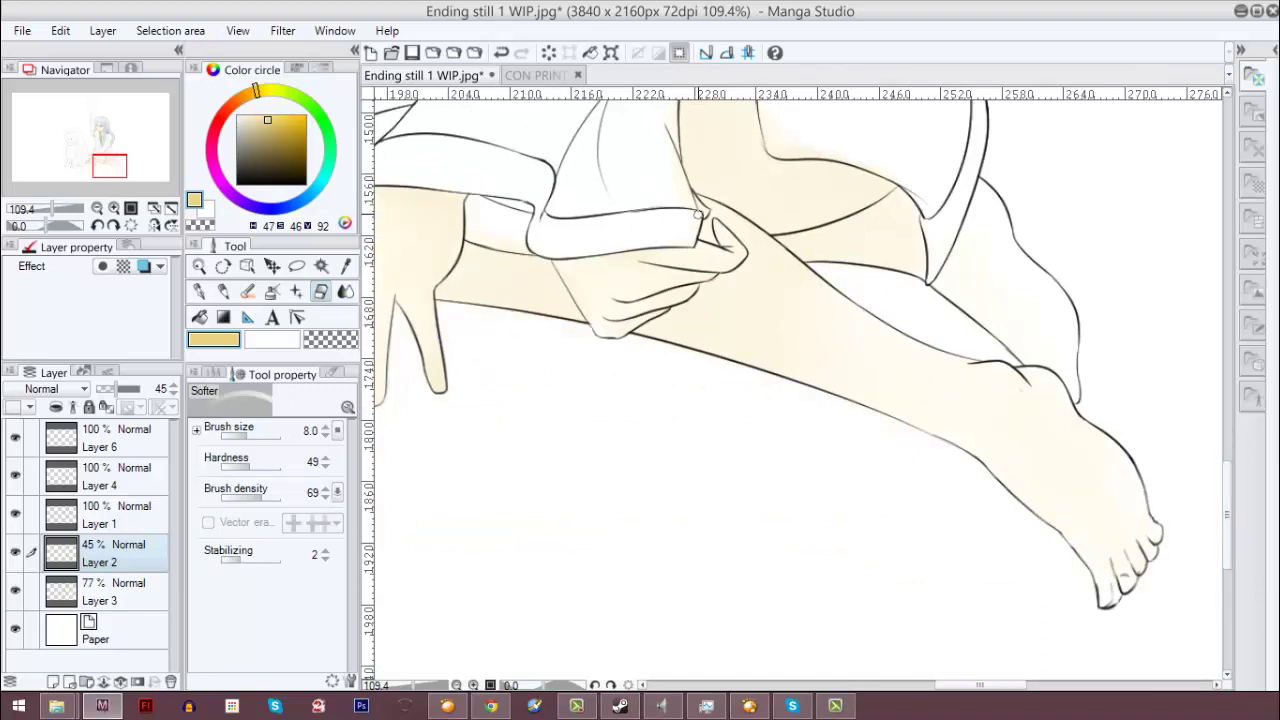
{"action": "scroll", "coordinate": [1151, 408], "scroll_direction": "up", "scroll_amount": 6}
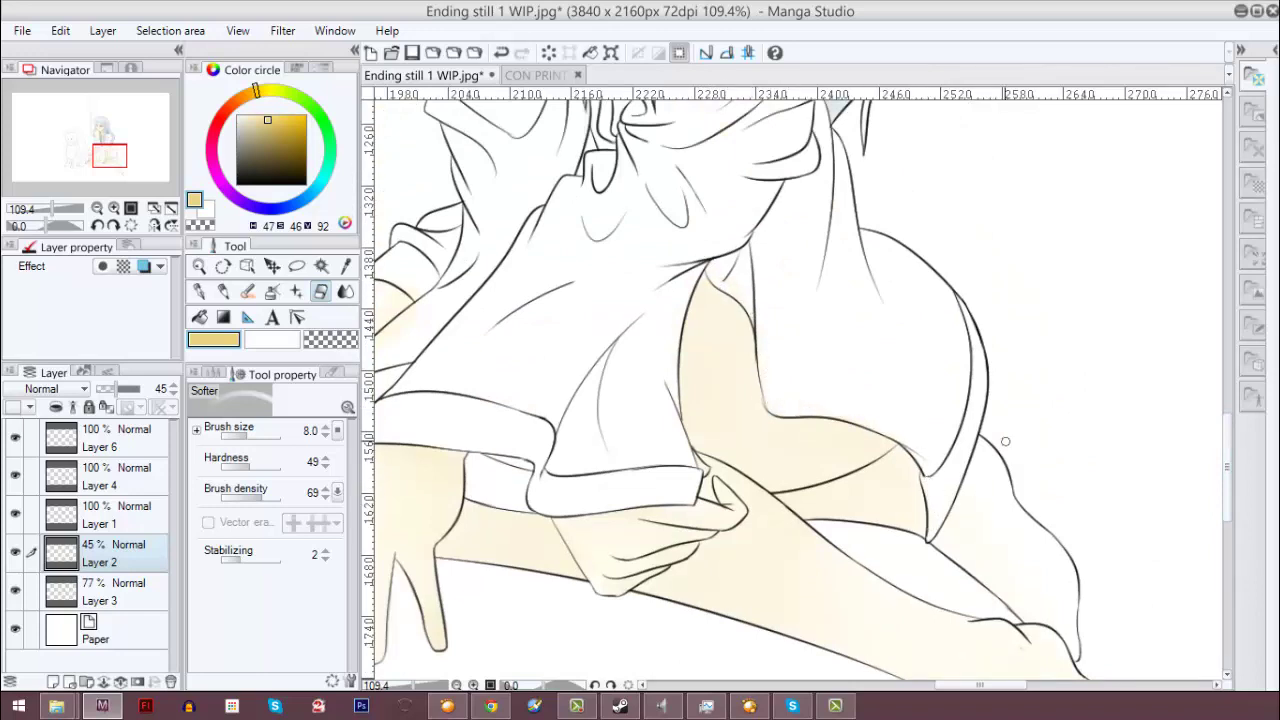
{"action": "scroll", "coordinate": [658, 424], "scroll_direction": "left", "scroll_amount": 6}
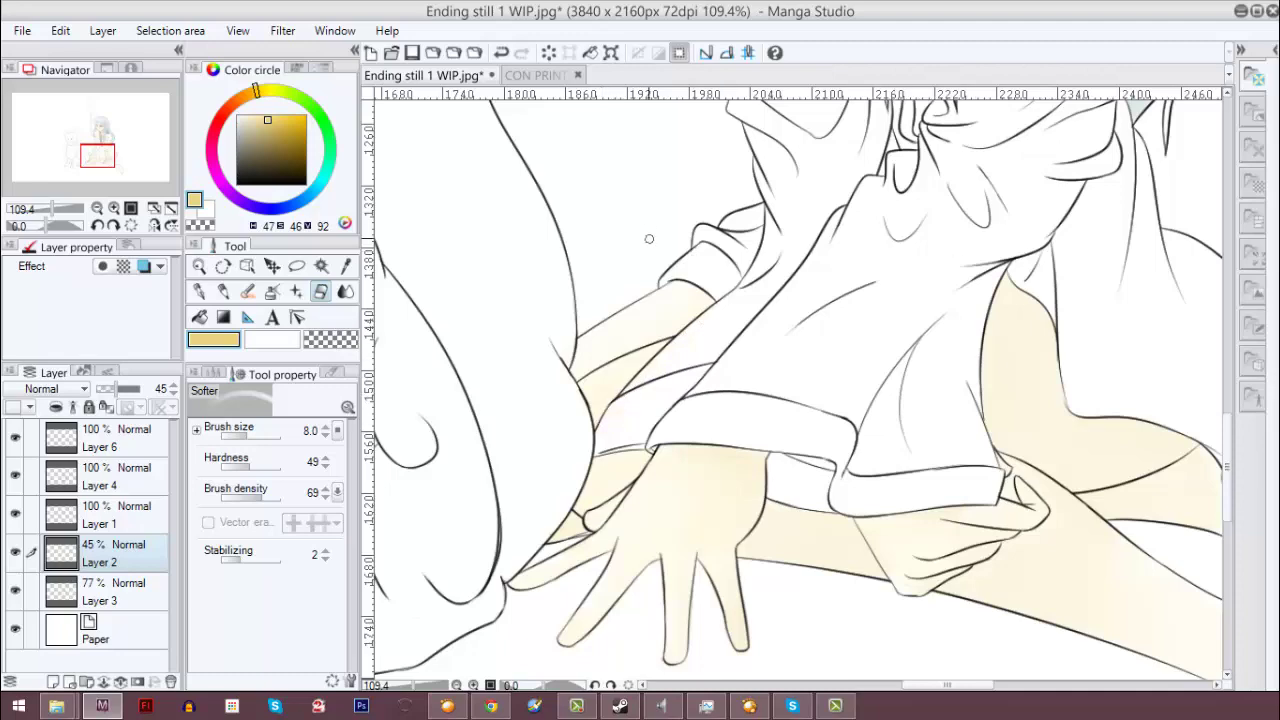
{"action": "scroll", "coordinate": [798, 390], "scroll_direction": "down", "scroll_amount": 6}
{"action": "scroll", "coordinate": [798, 390], "scroll_direction": "up", "scroll_amount": 1}
{"action": "left_click", "coordinate": [104, 477]}
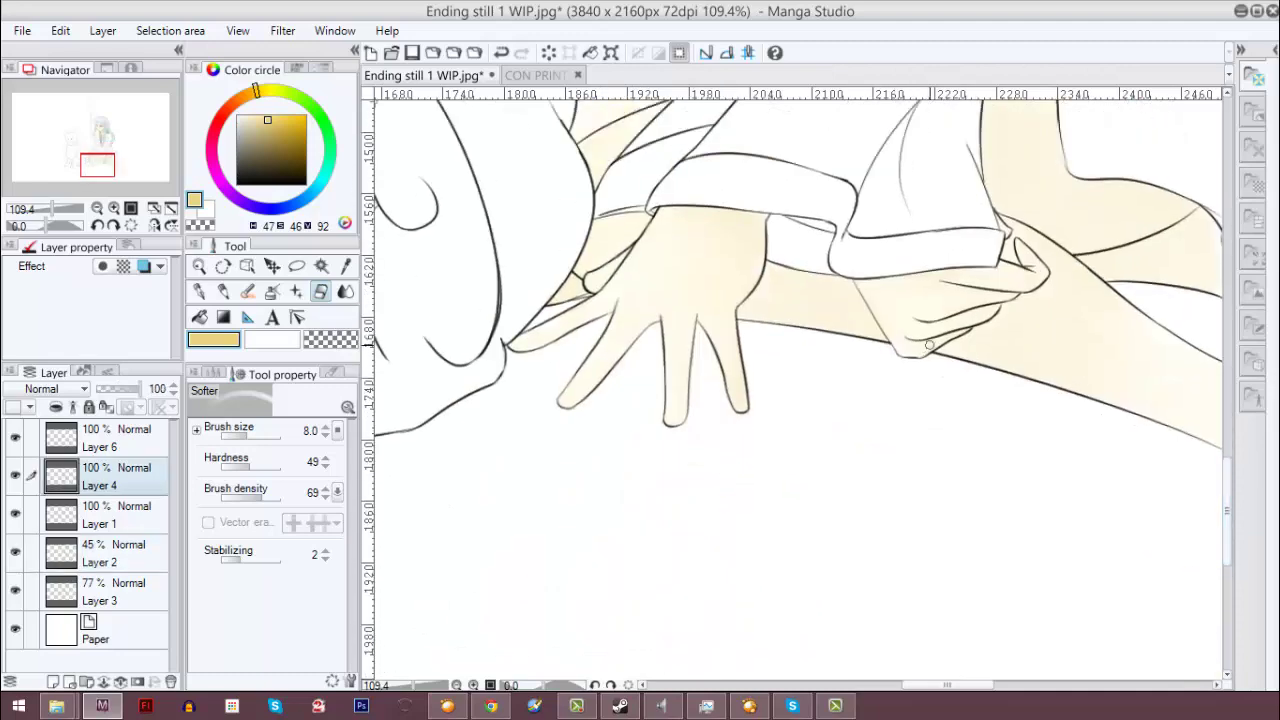
{"action": "scroll", "coordinate": [878, 400], "scroll_direction": "down", "scroll_amount": 5}
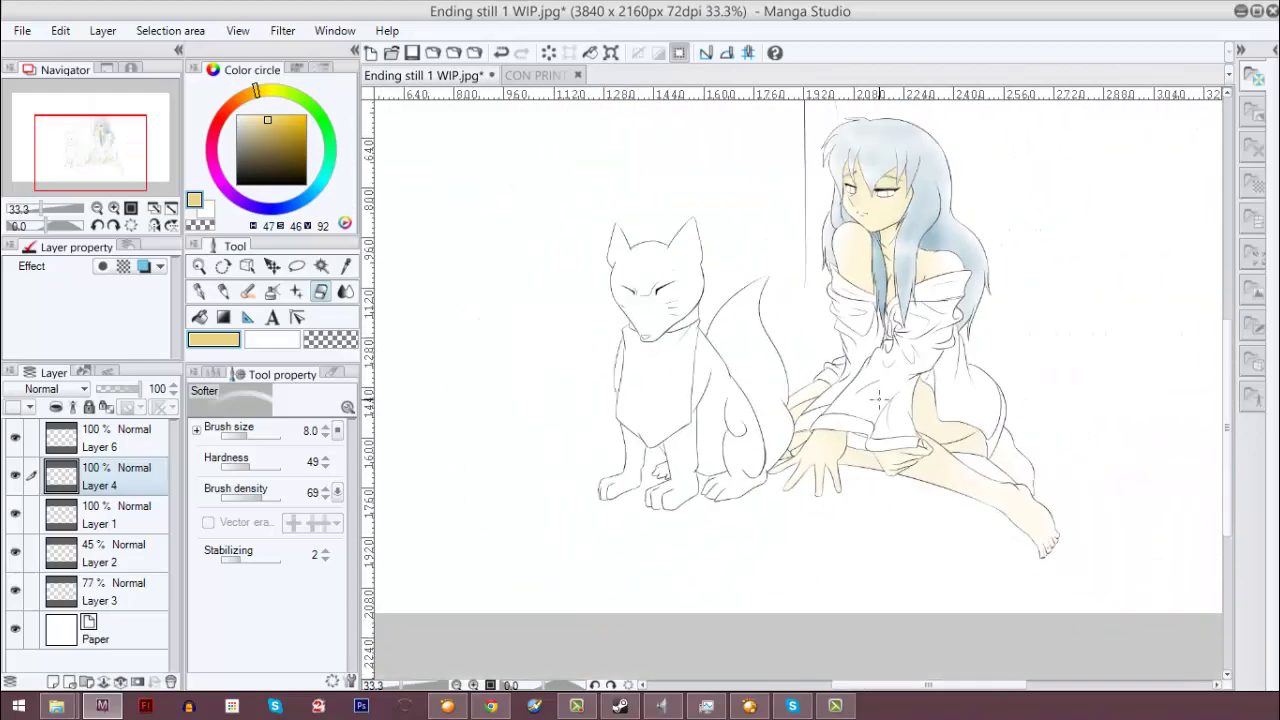